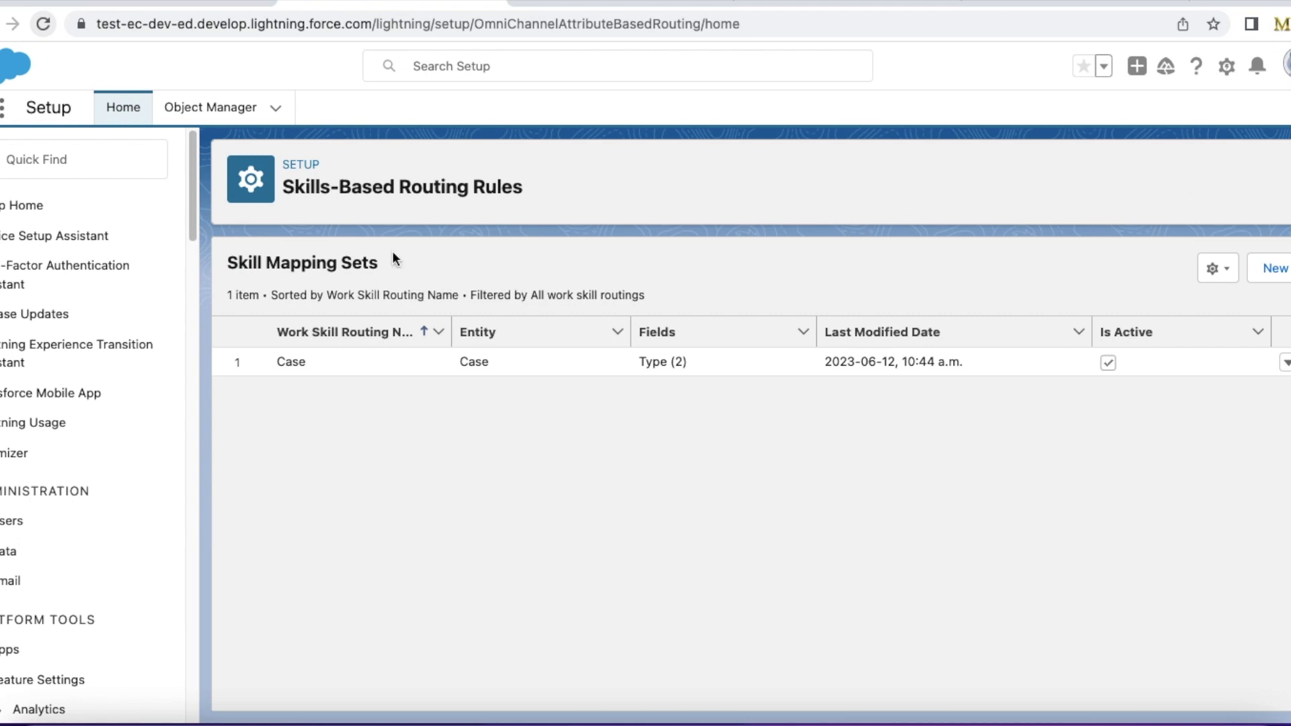
Review the Skills-Based Routing Rules page title and the Use Skill-Based Routing Rule field tab
drag(281, 188, 518, 196)
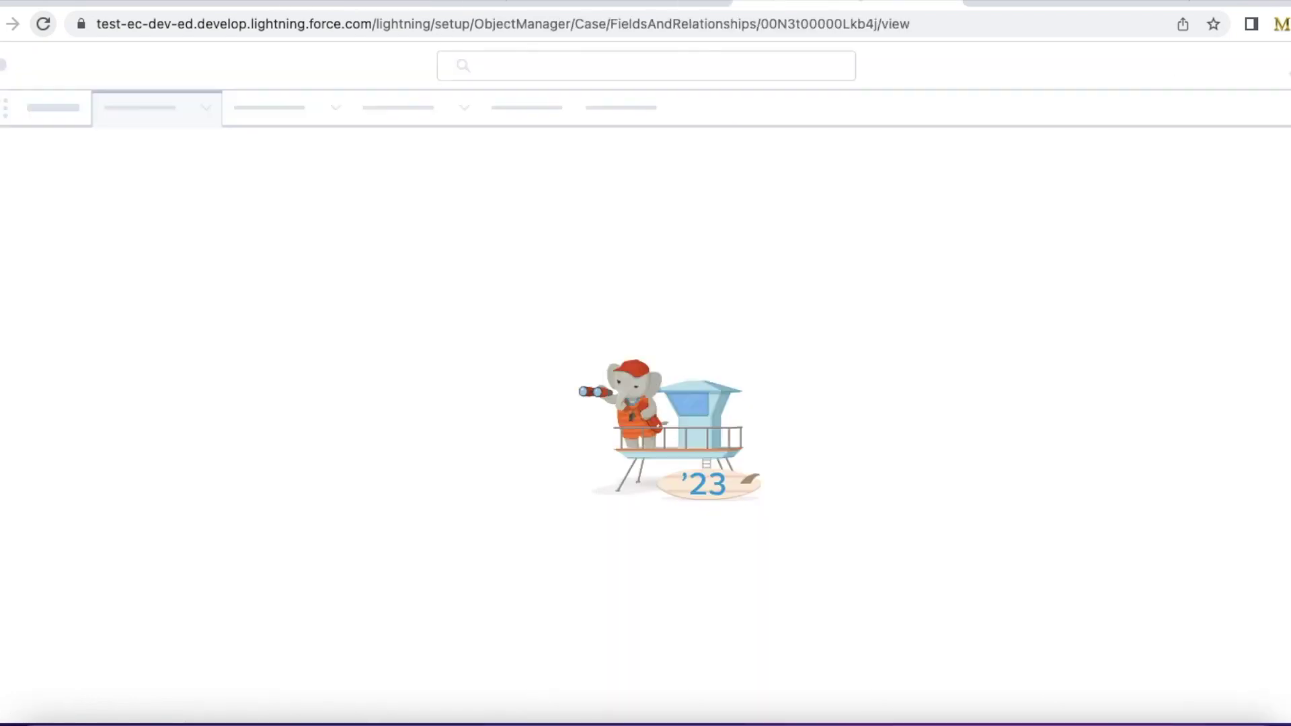
click(458, 3)
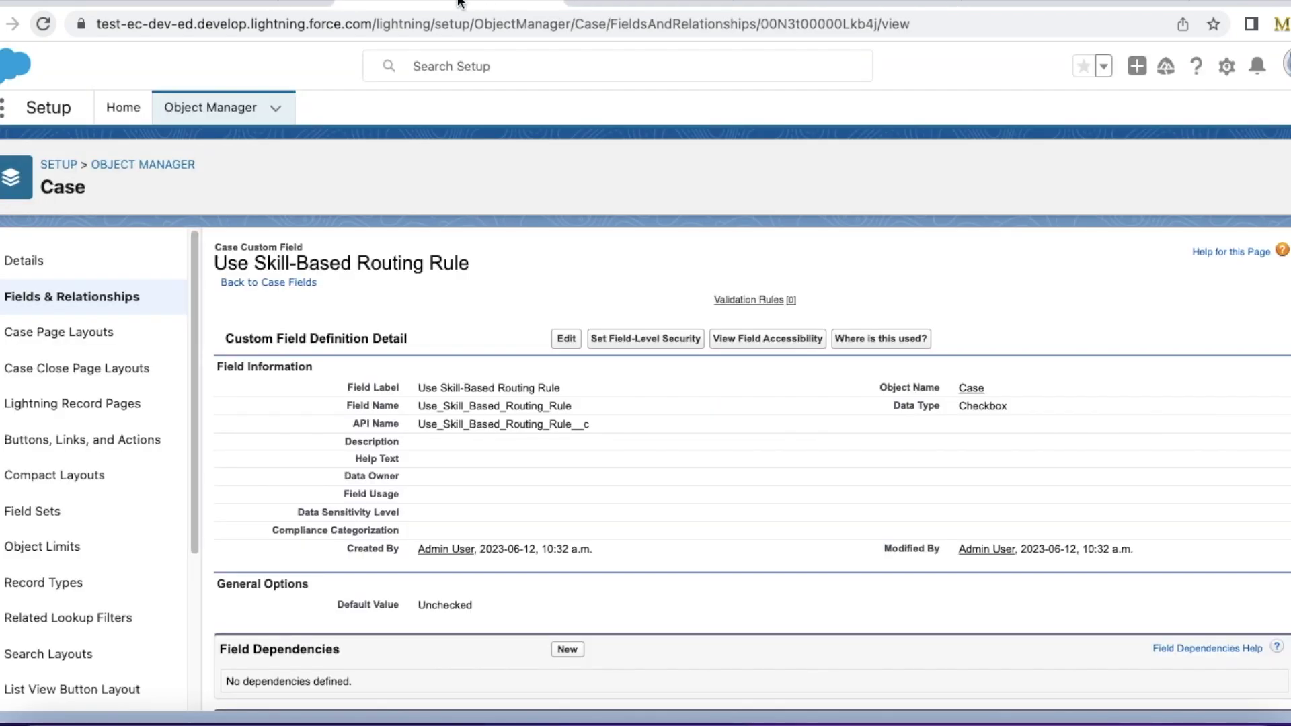
click(458, 4)
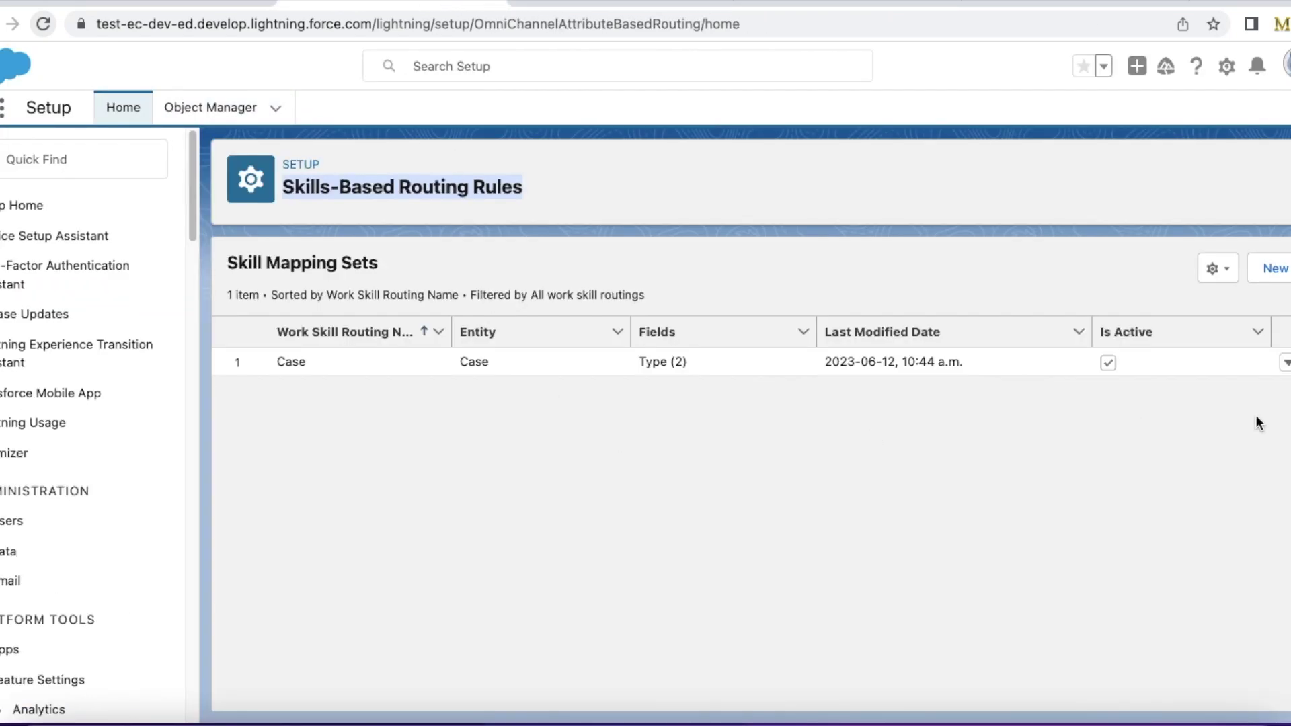
Re-save the Case mapping set, keeping Case Type mapped to Mechanical and Electrical skills
click(1285, 363)
click(961, 409)
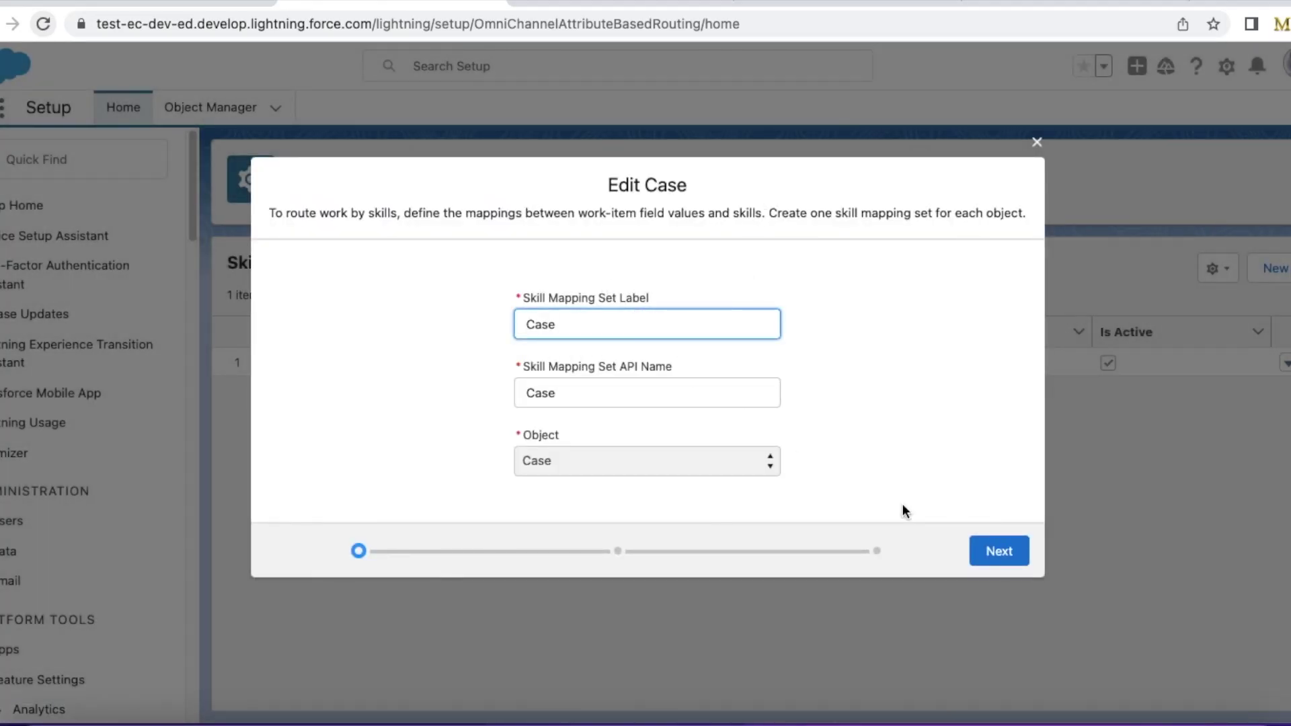
click(1001, 554)
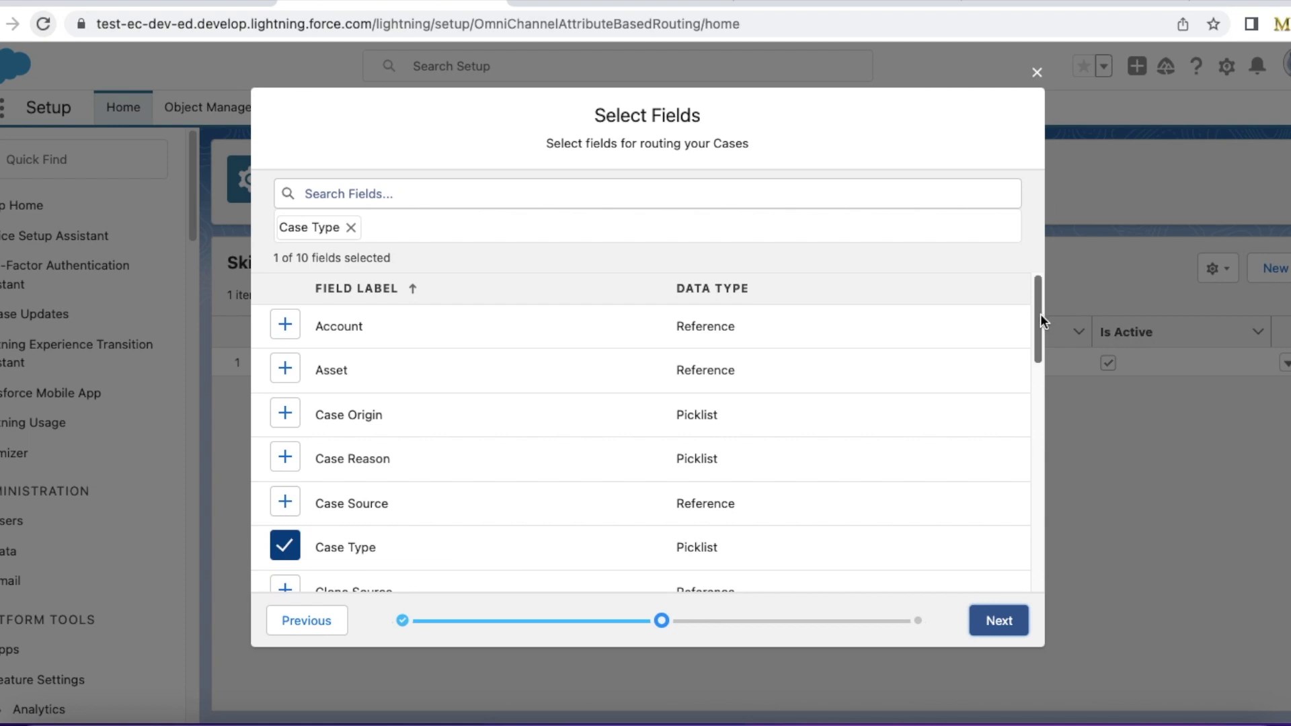
drag(1040, 313, 1009, 538)
click(999, 620)
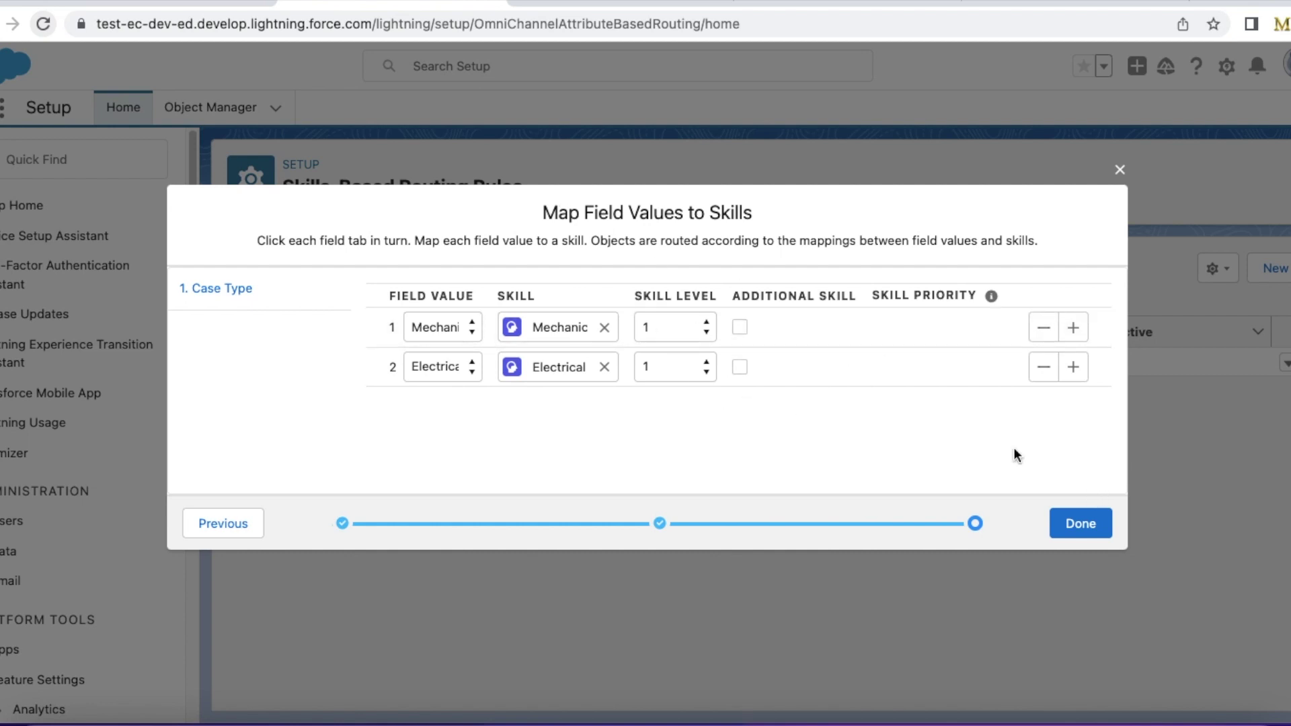
click(1079, 528)
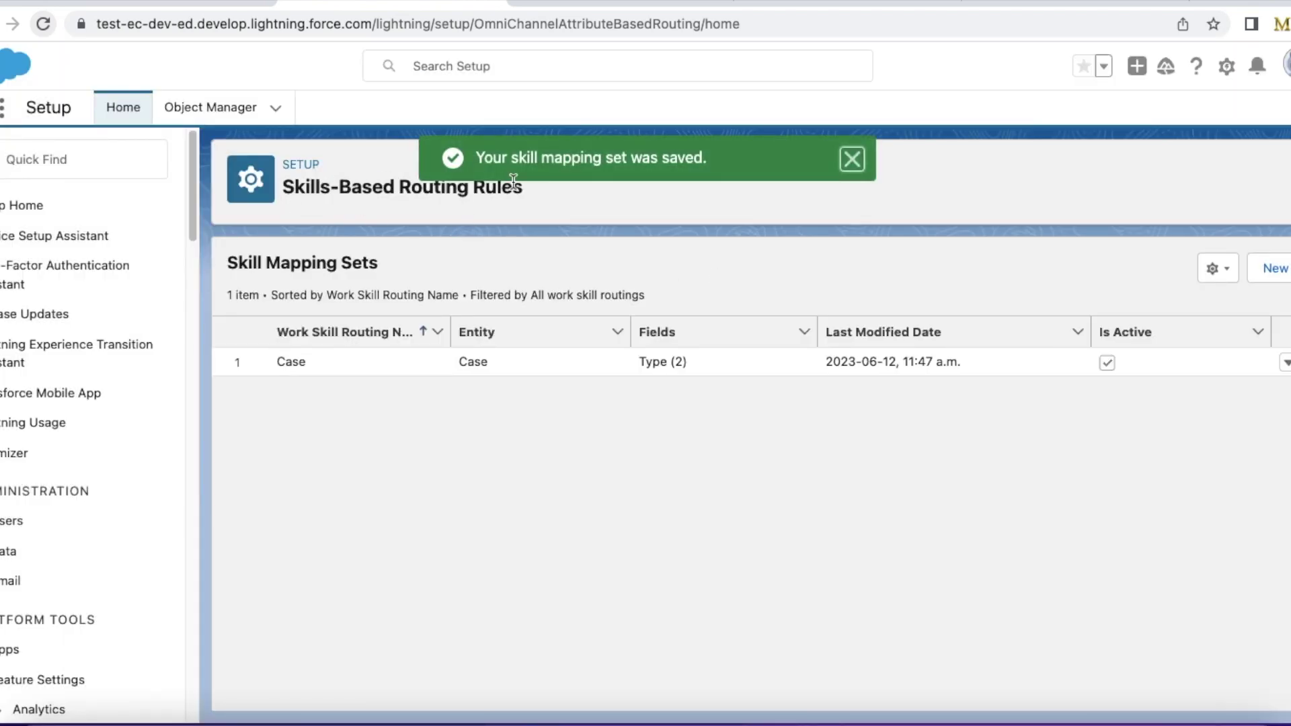
click(639, 5)
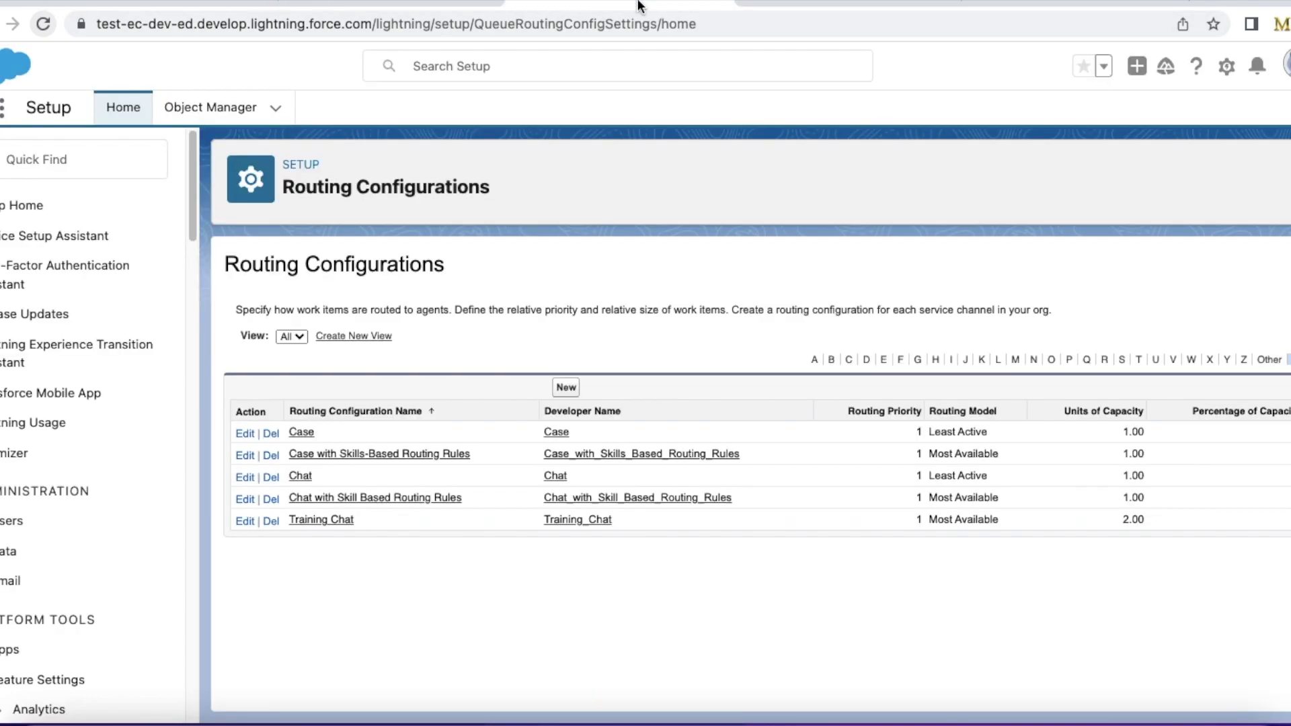
Check the Case routing configuration's 1.00 Units of Capacity and its Skills-Based Routing Rules setting
click(305, 436)
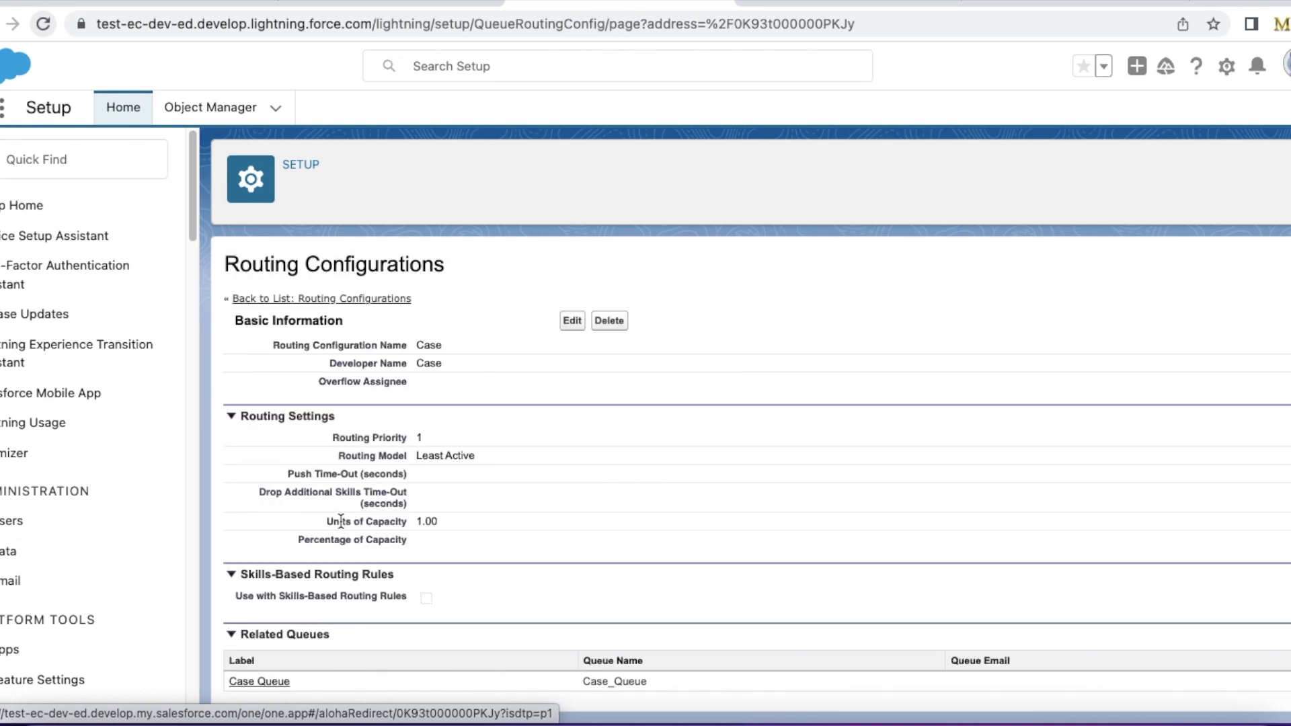
drag(334, 522, 443, 521)
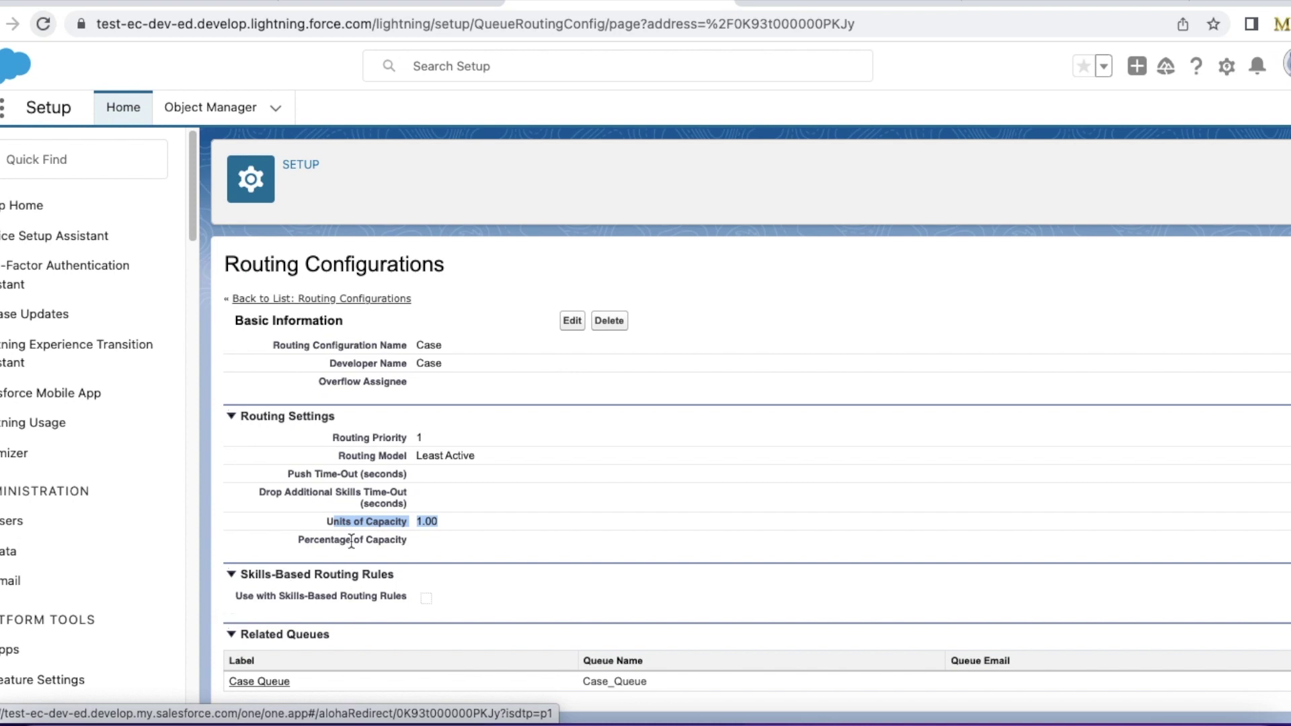
drag(235, 597, 407, 603)
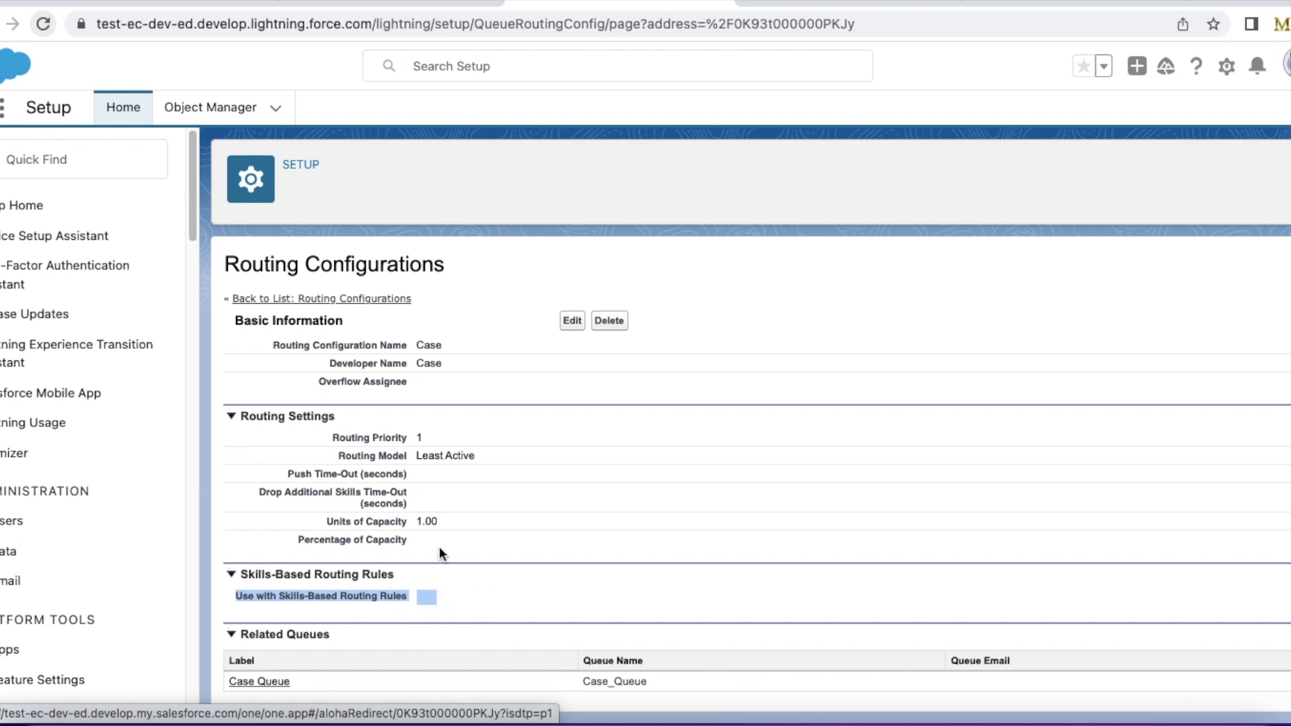
key(ctrl+Tab)
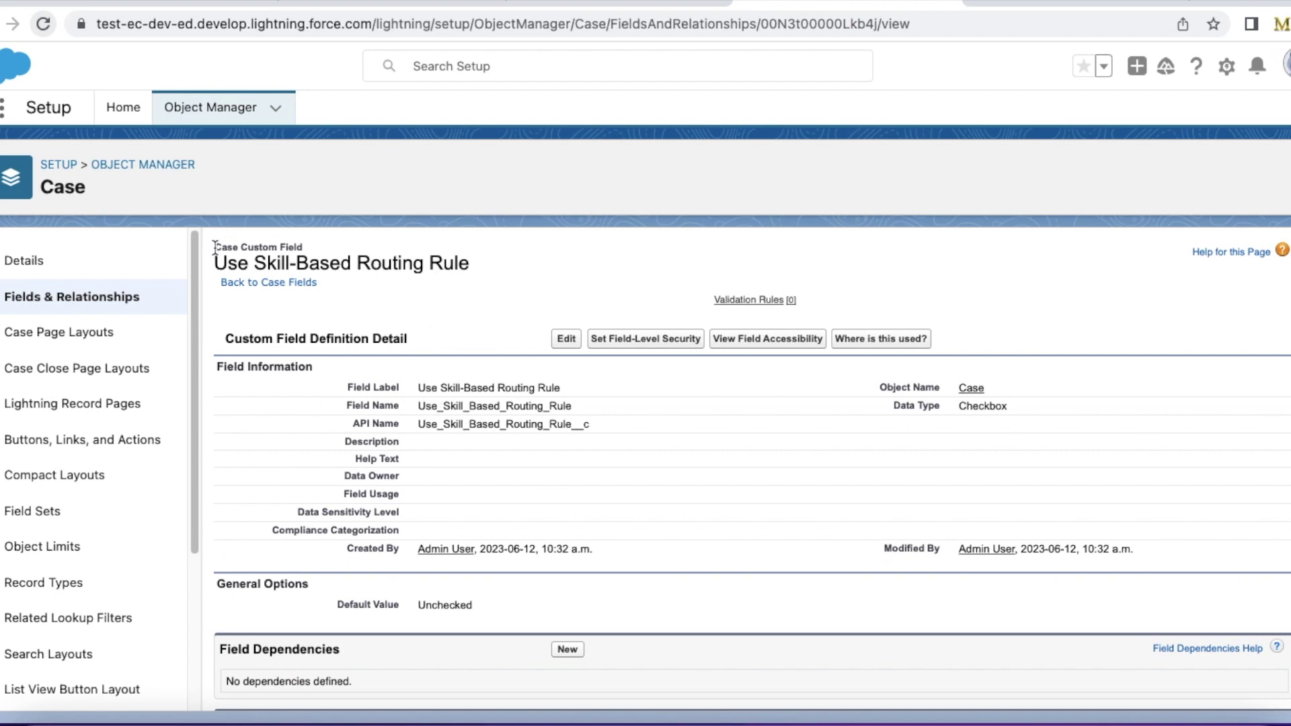
Confirm the Case custom field Use Skill-Based Routing Rule has data type Checkbox
drag(215, 249, 248, 266)
click(882, 406)
drag(884, 411, 1027, 417)
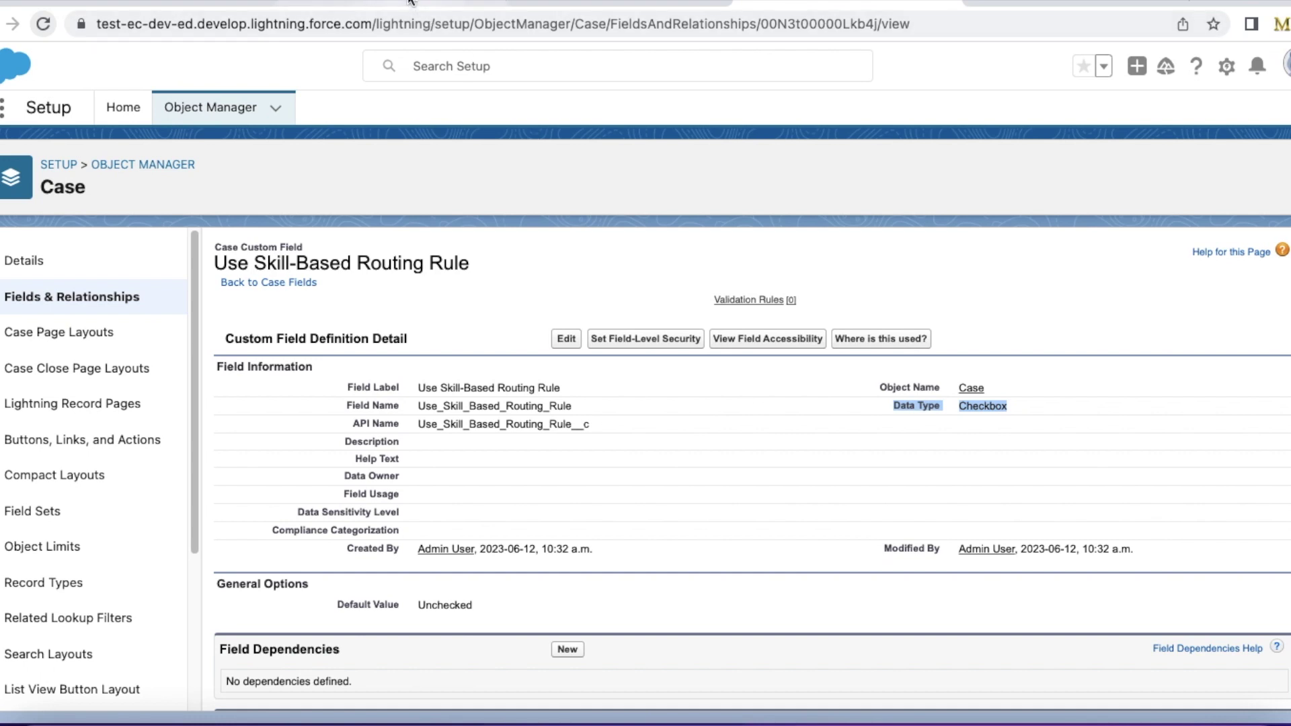
key(ctrl+shift+Tab)
click(1044, 4)
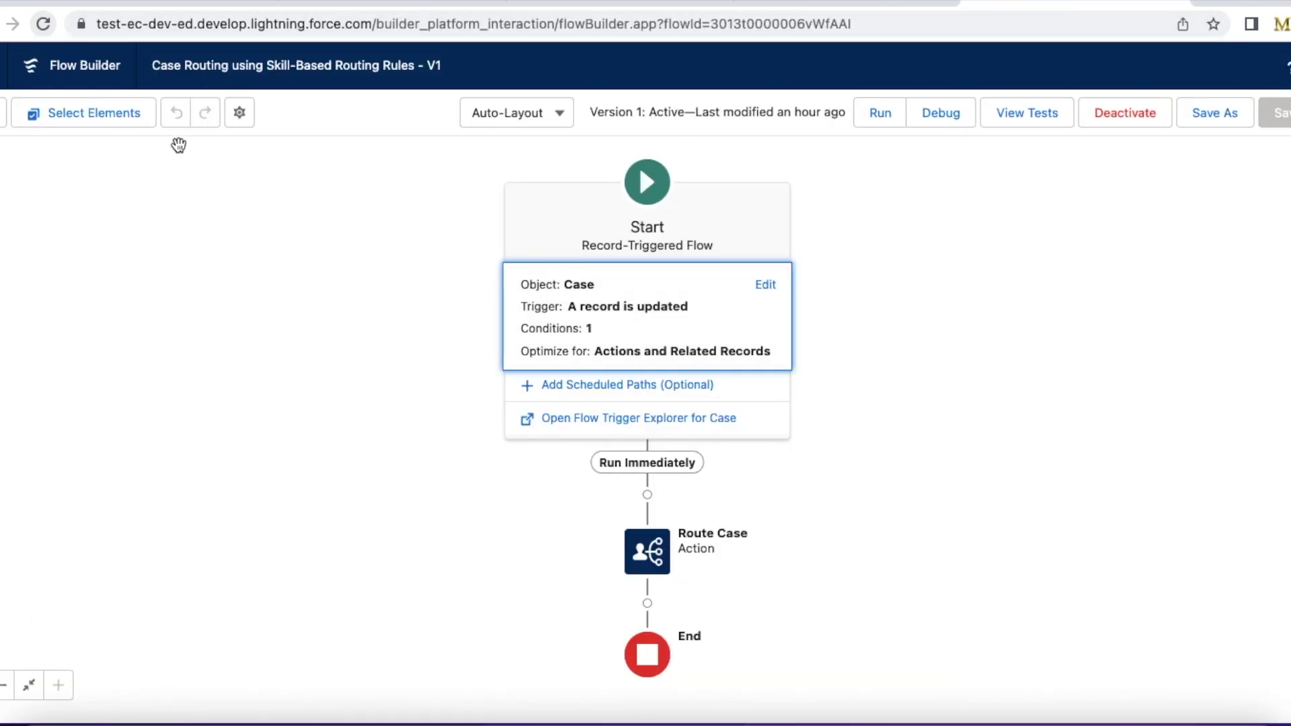
Trigger the flow only when an update newly meets Use_Skill_Based_Routing_Rule__c equals True
click(773, 284)
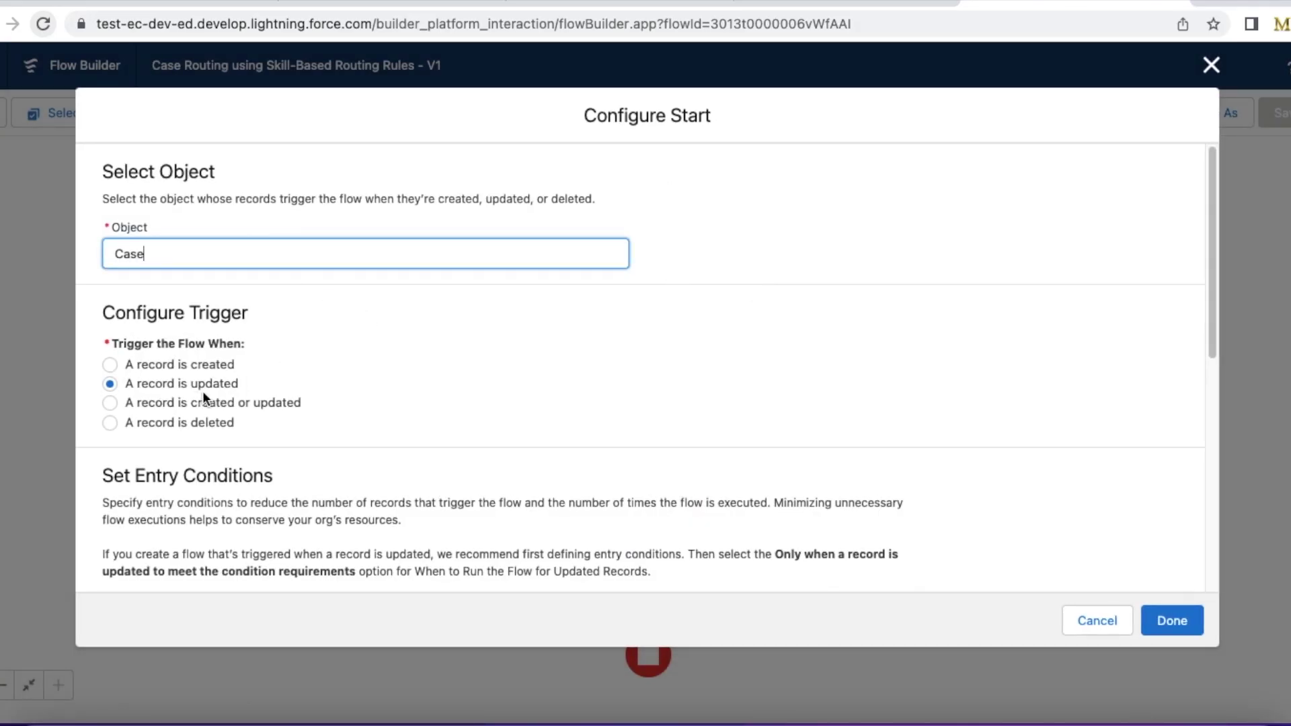
drag(1209, 248, 1201, 438)
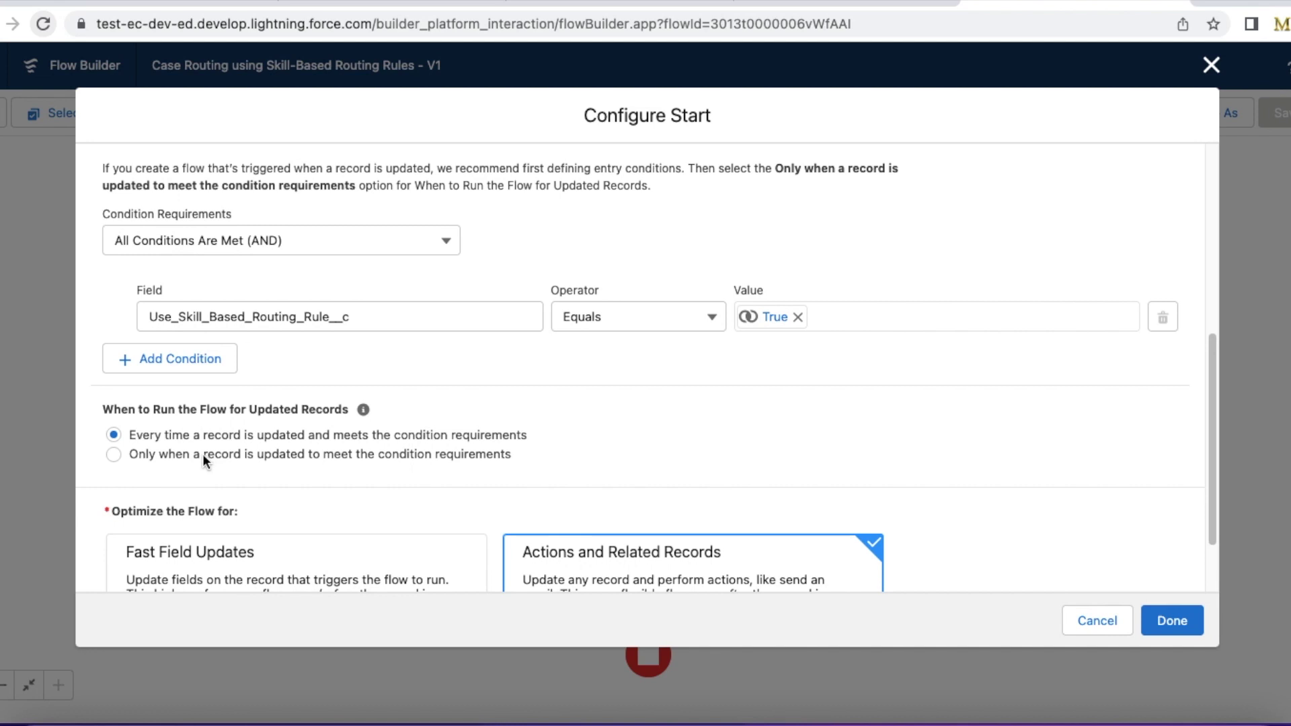
click(181, 451)
drag(1217, 426, 1213, 370)
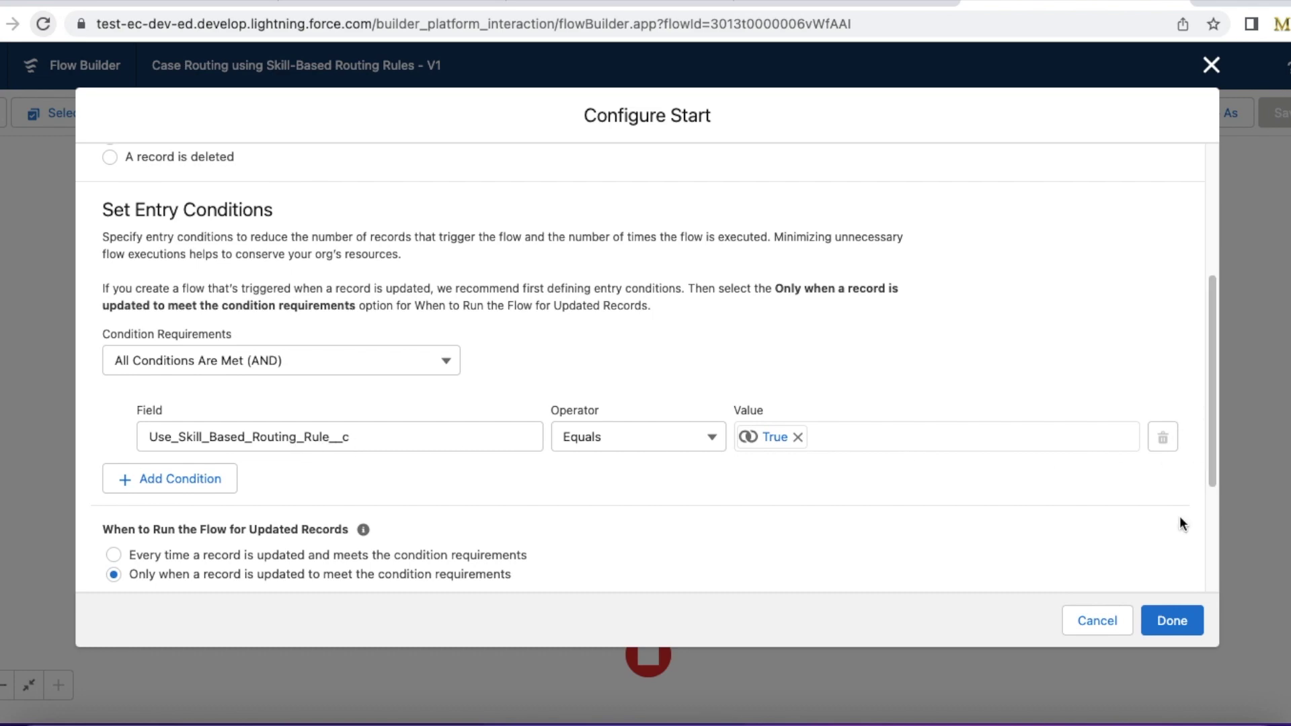
click(1174, 627)
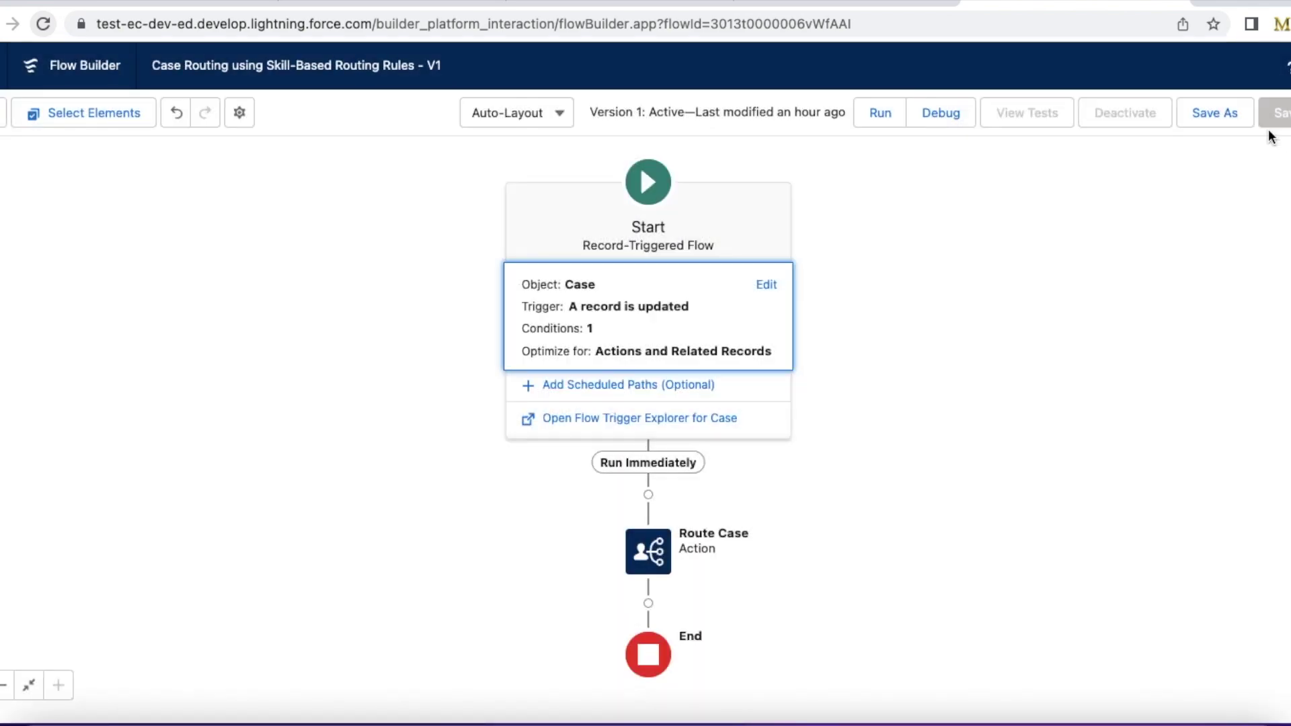
click(1225, 116)
Save the flow as Version 2, confirm Route Case runs skills-based routing rules, and activate it
click(1014, 522)
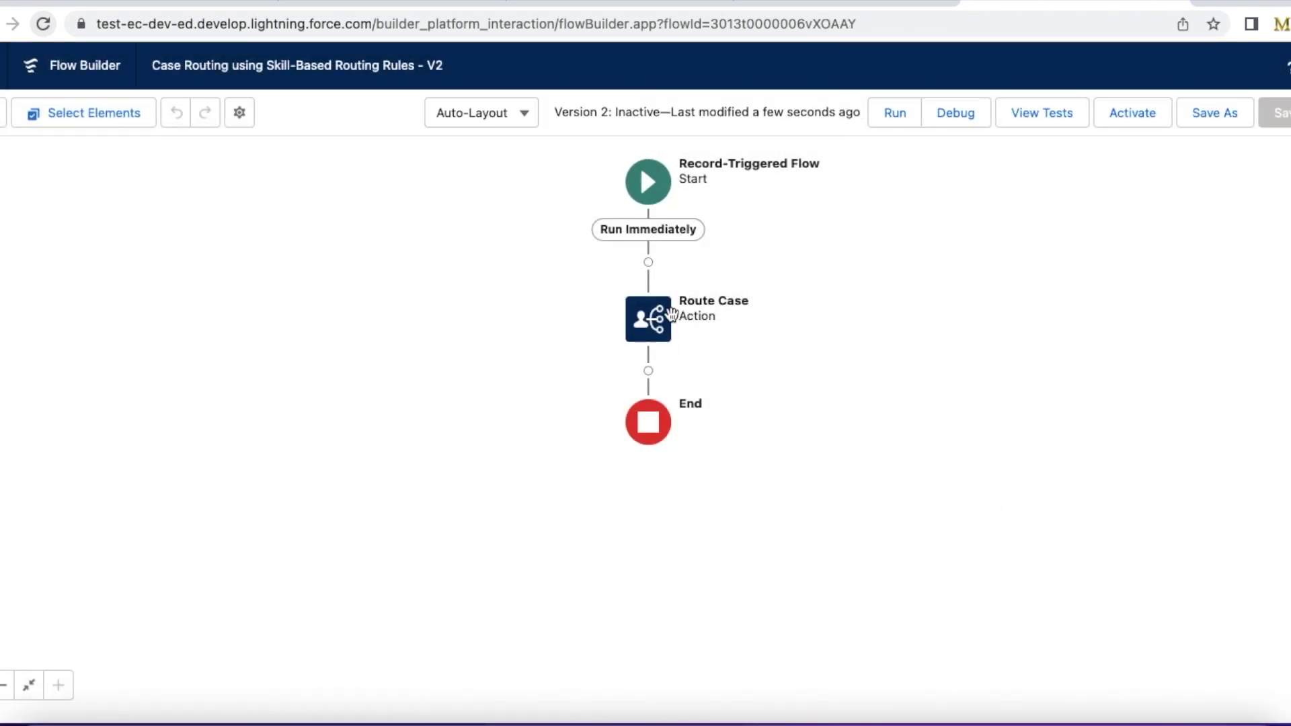
click(651, 321)
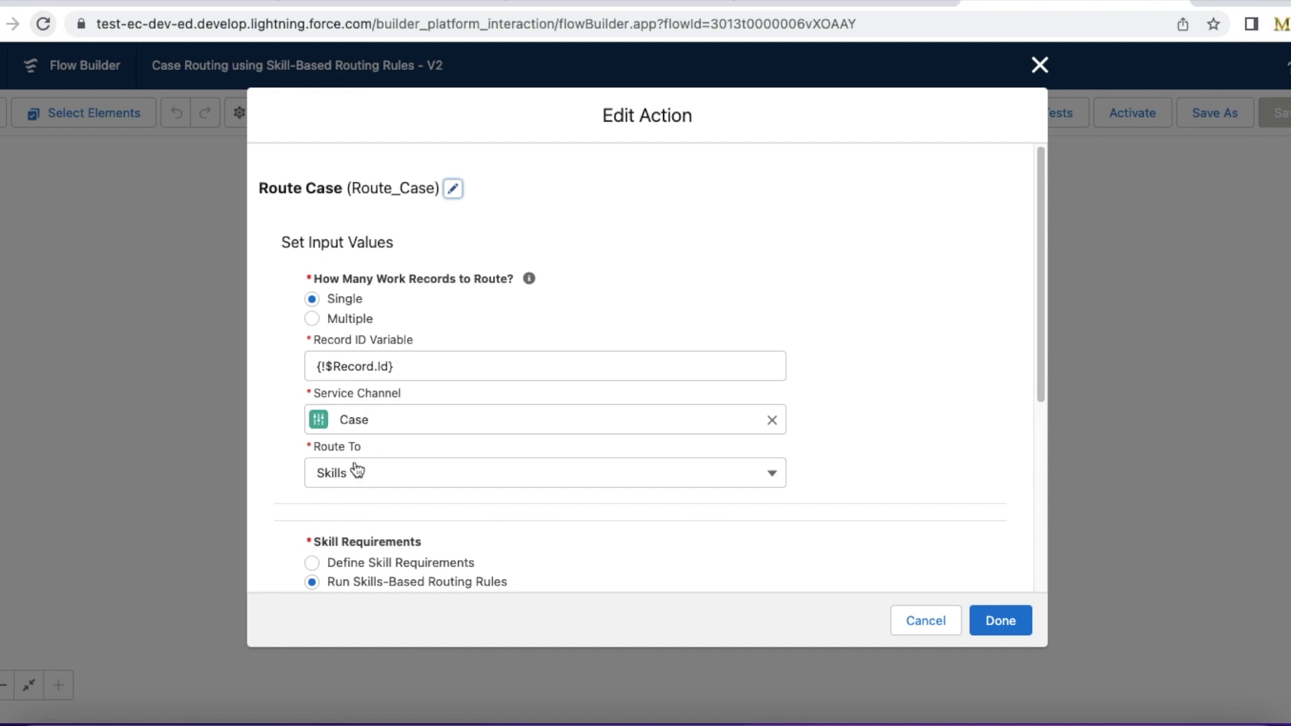
drag(1038, 281, 1006, 402)
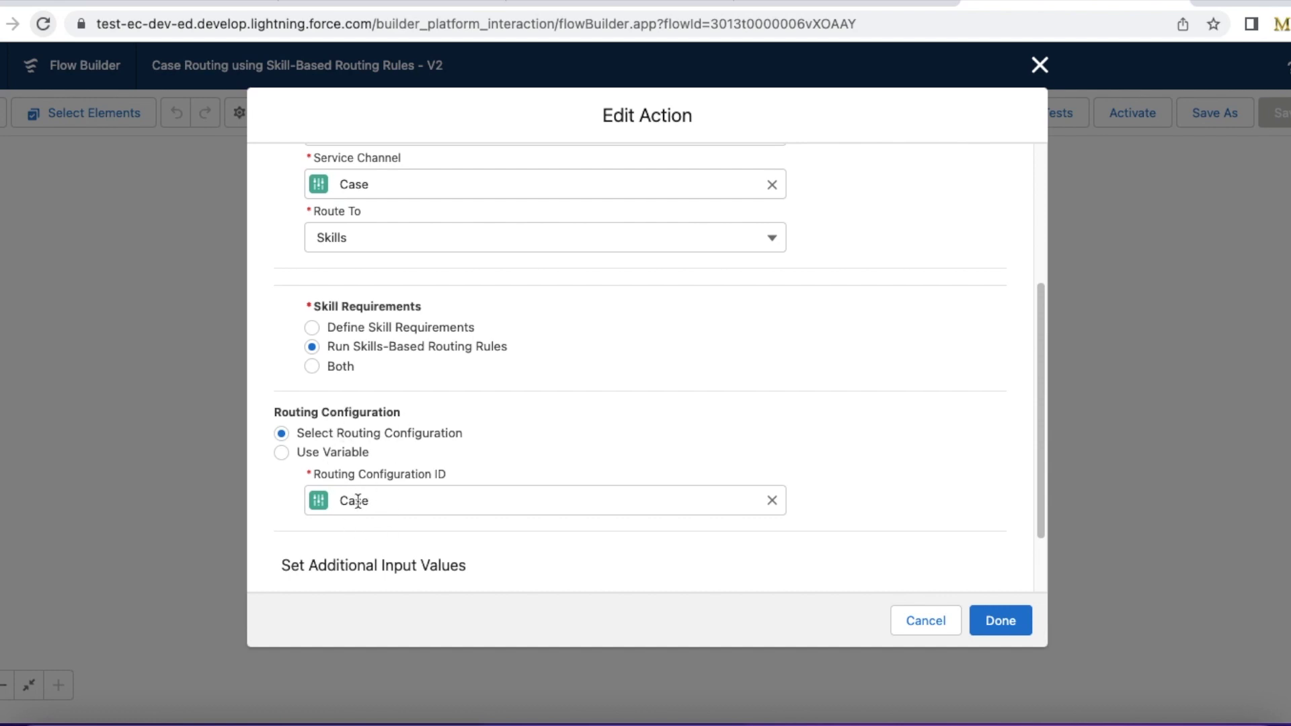
click(1000, 622)
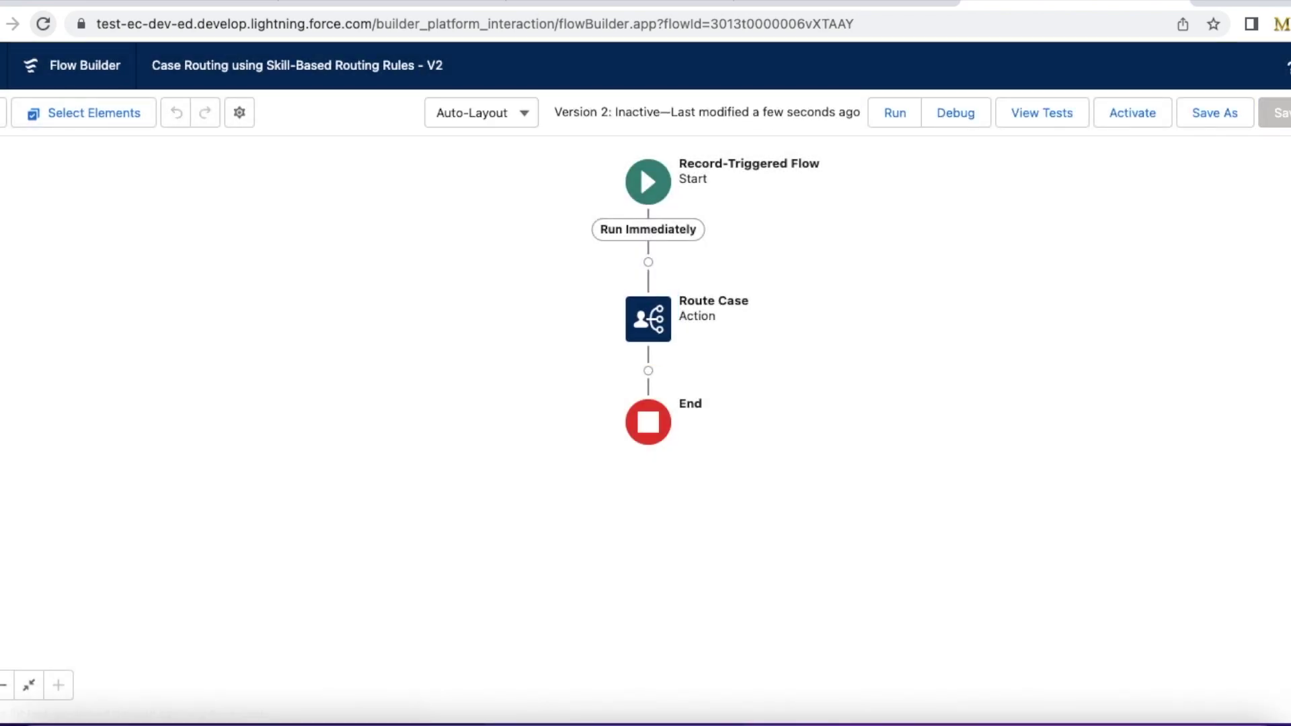
click(1143, 116)
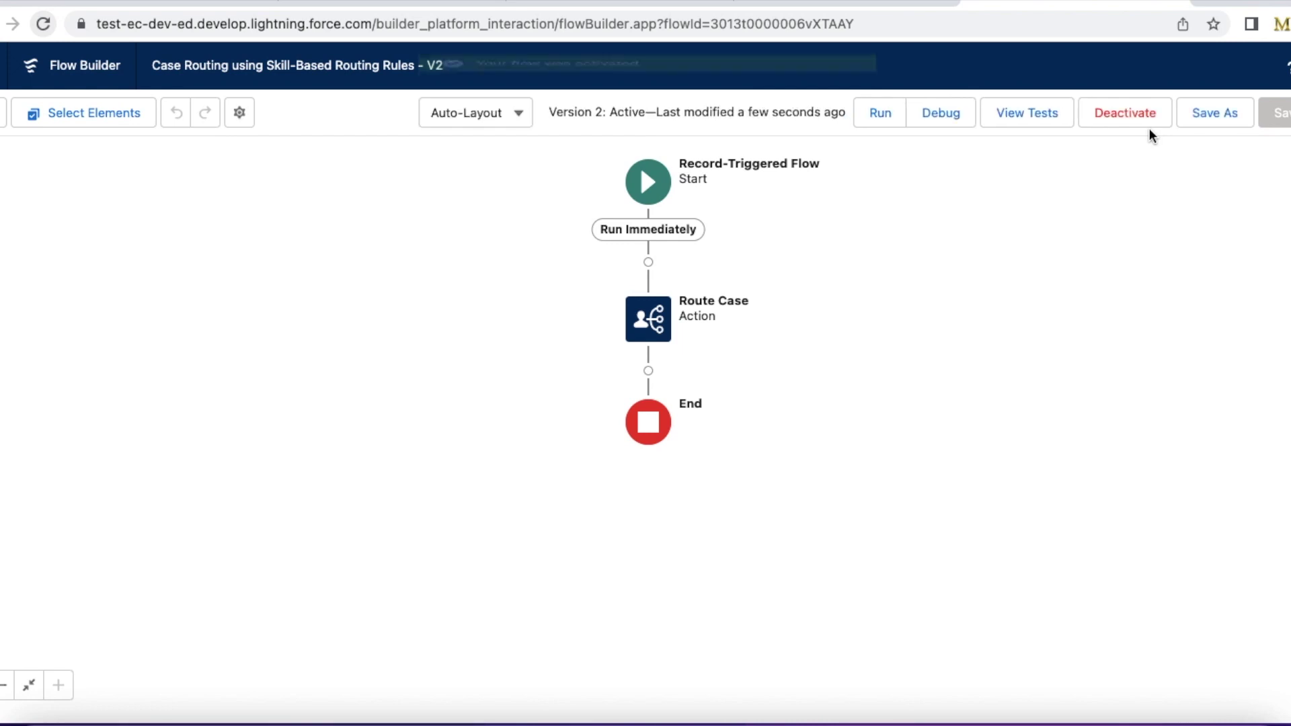
click(214, 3)
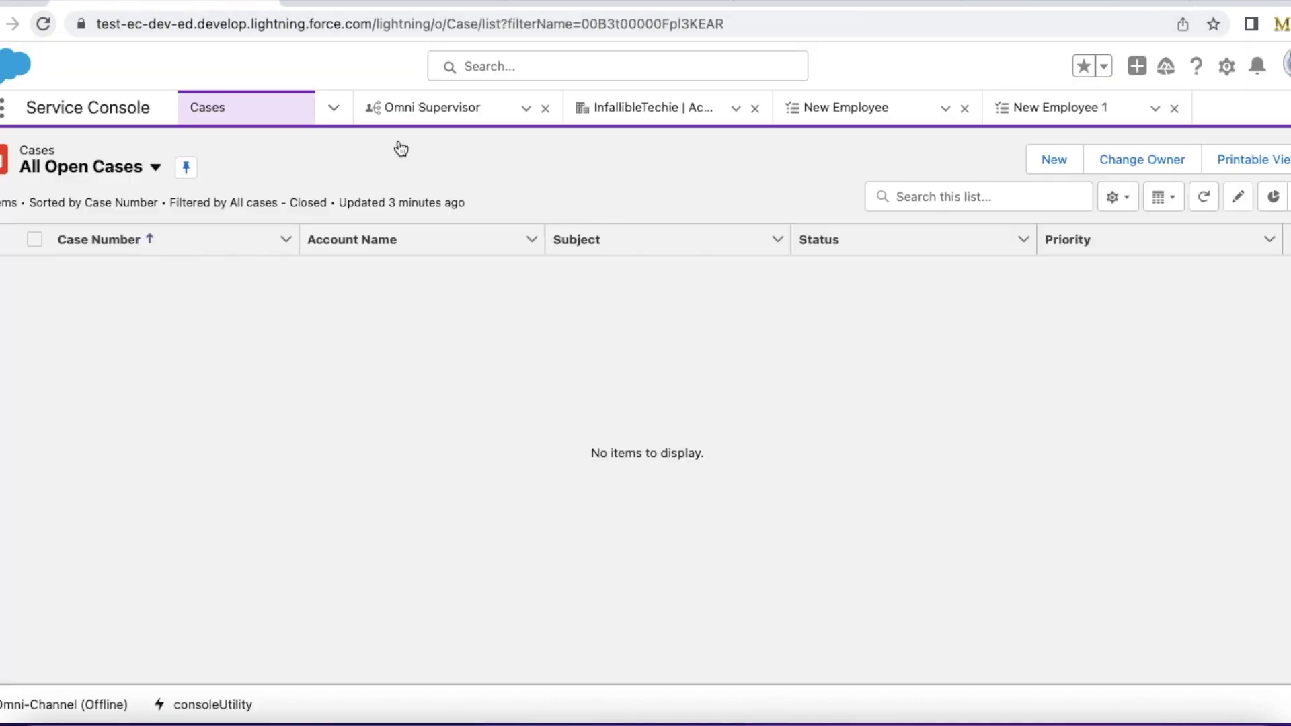
Close the account and New Employee tabs and view the empty Omni Supervisor Skills Backlog
click(441, 108)
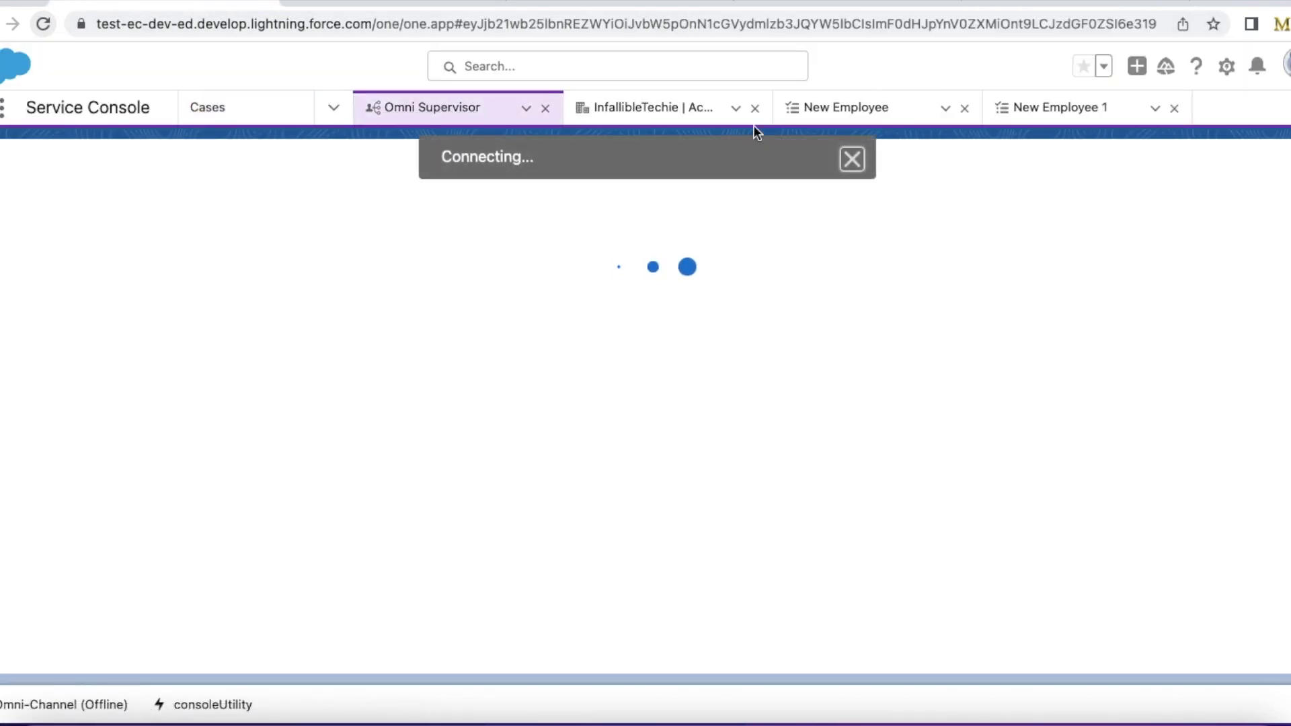
click(755, 108)
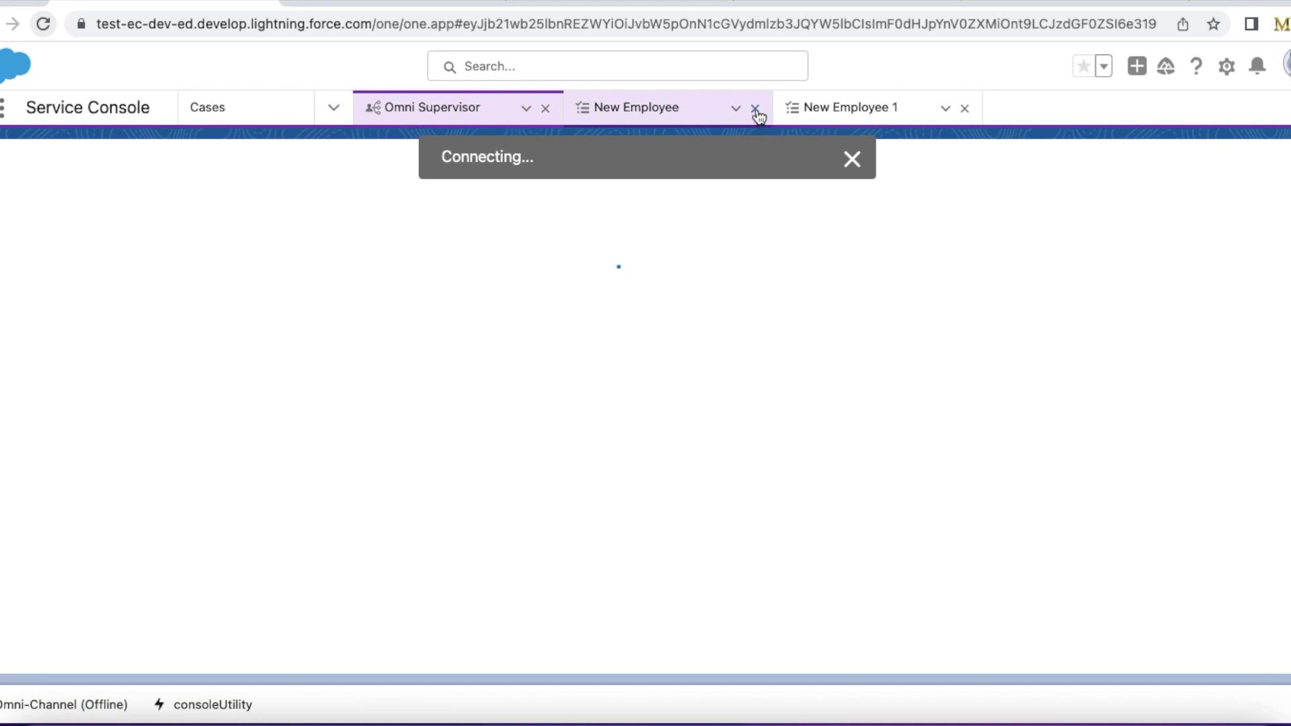
click(755, 109)
click(755, 108)
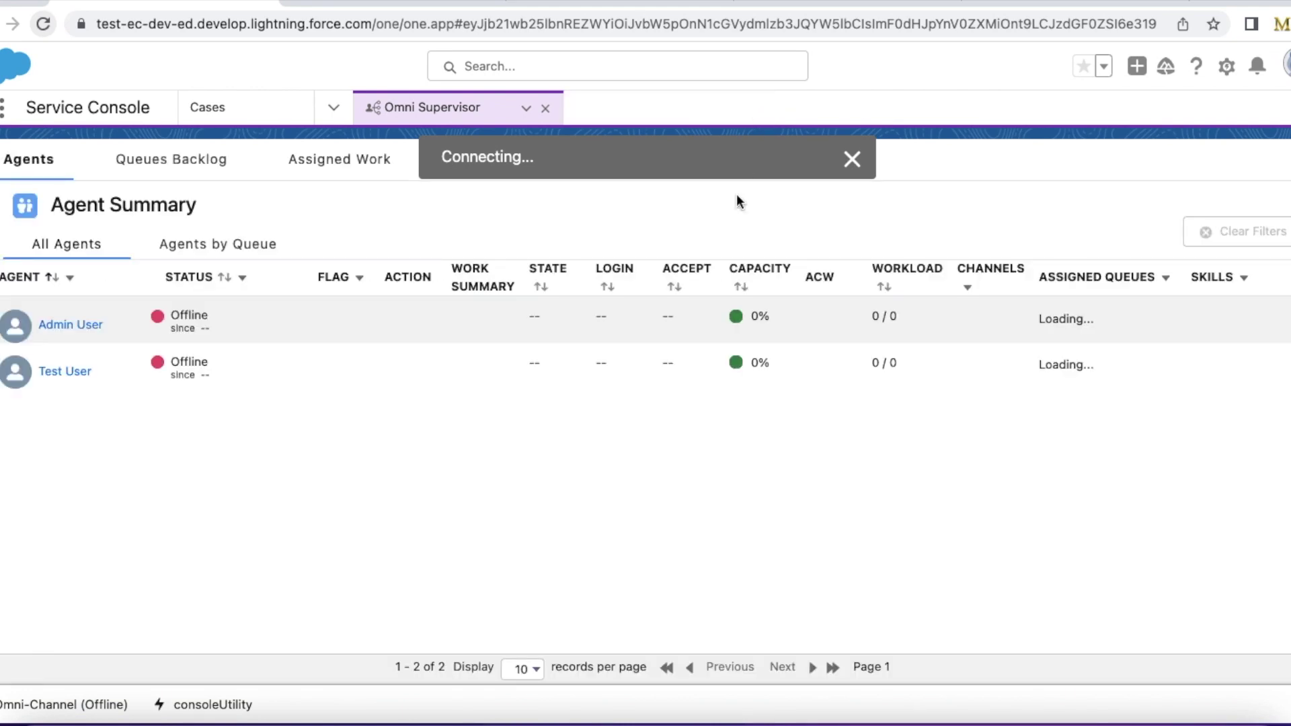
click(510, 164)
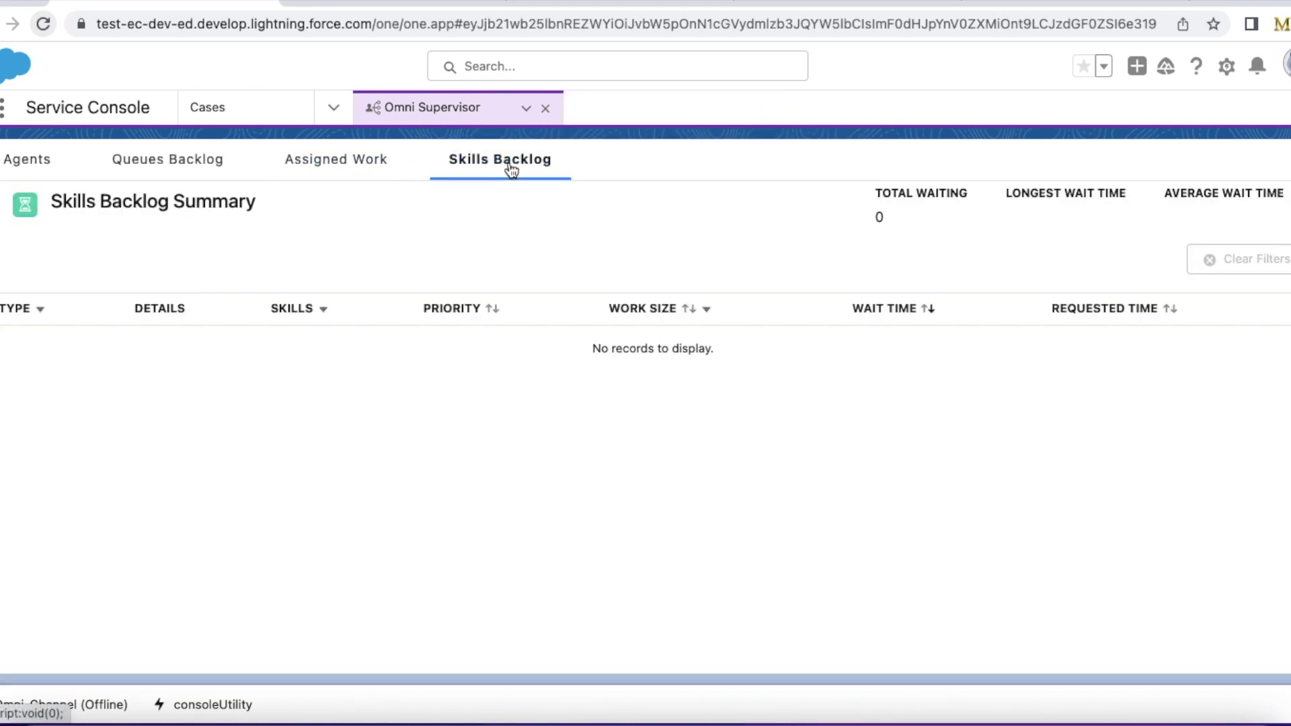
Start a new Internal case with Case Origin set to Email
click(252, 115)
click(1066, 173)
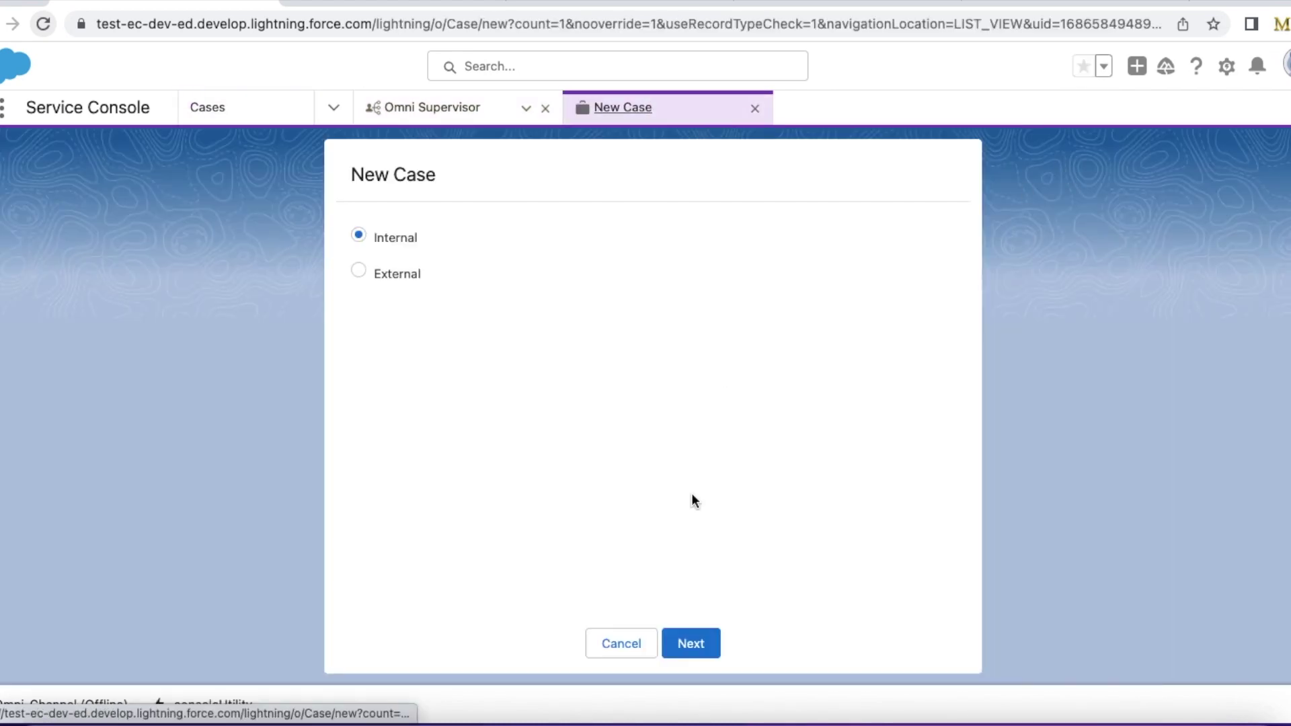
click(697, 644)
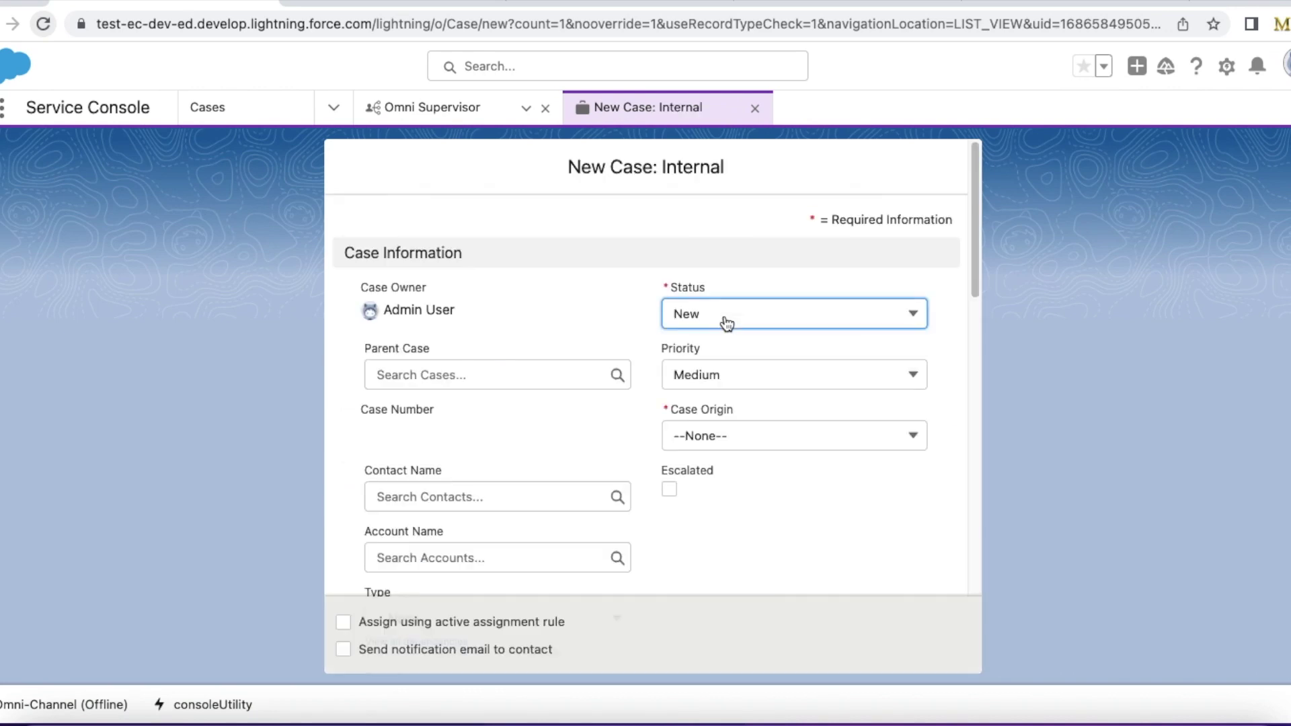
click(774, 438)
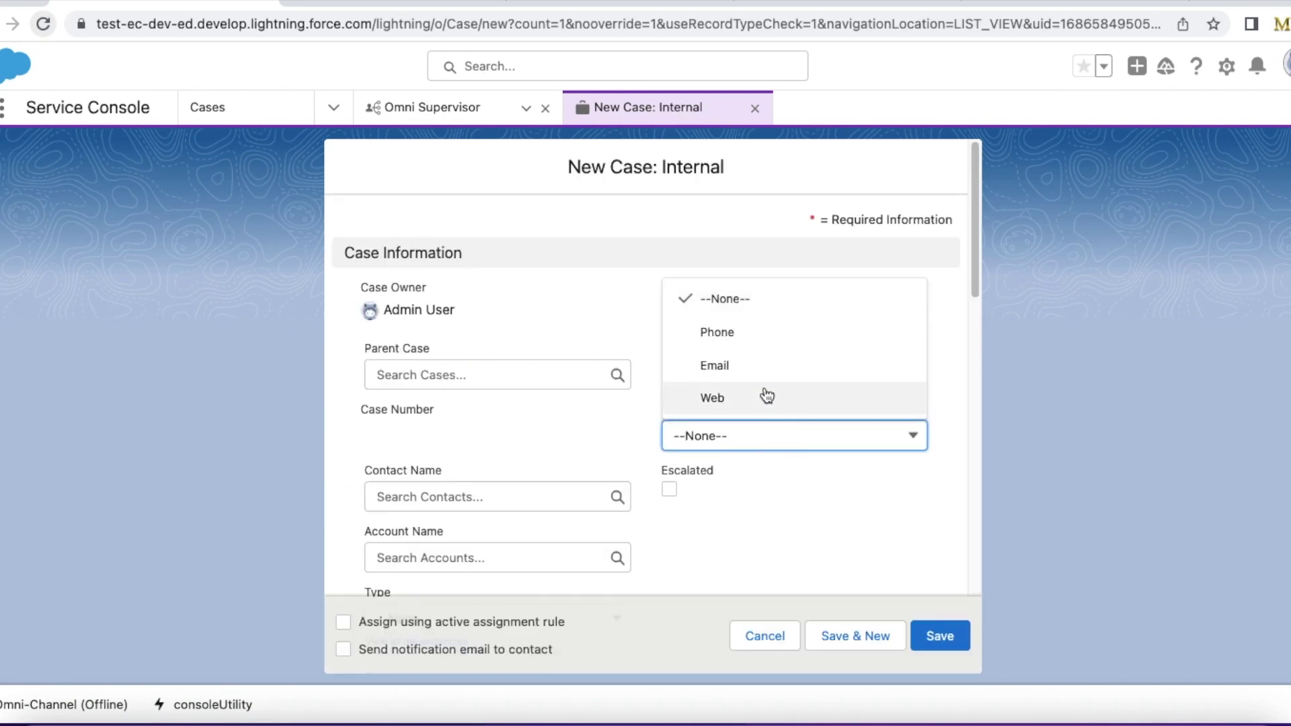
click(765, 367)
Enter 'Test' as the case description and subject, then save the case
drag(974, 283, 975, 520)
click(661, 527)
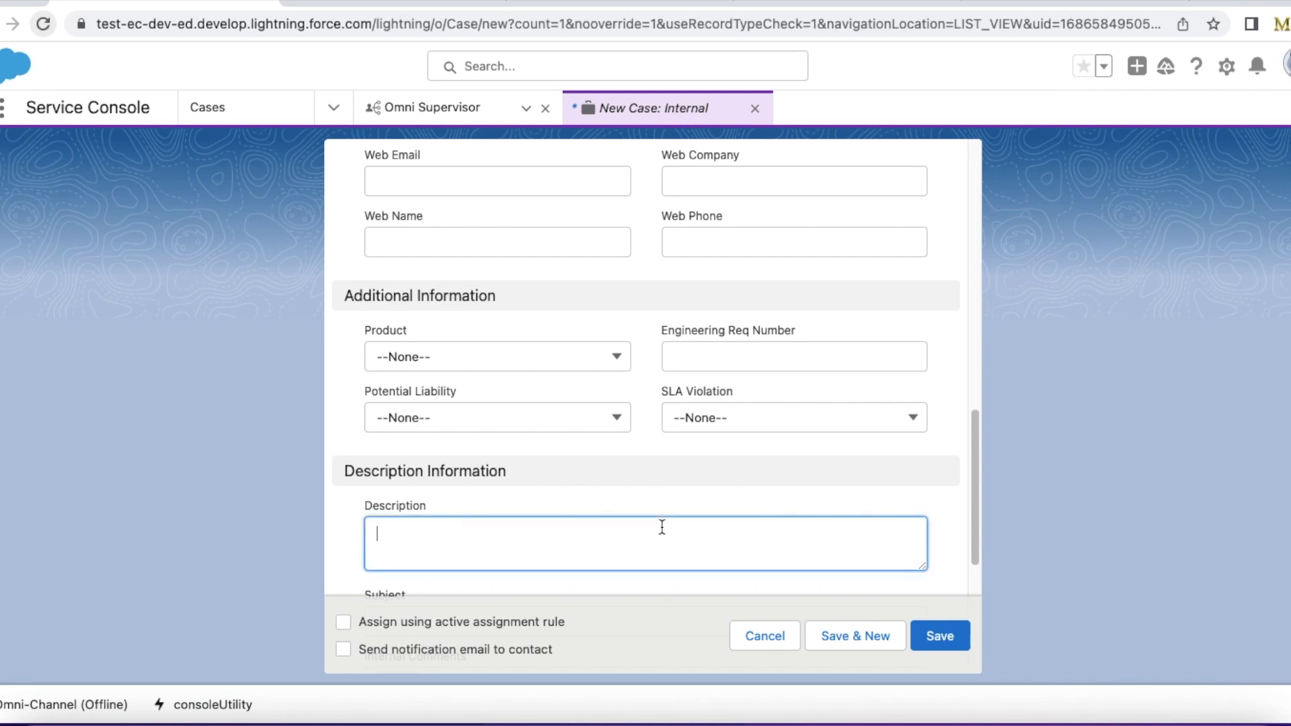
text(Test)
drag(975, 474, 975, 538)
click(638, 419)
text(Test)
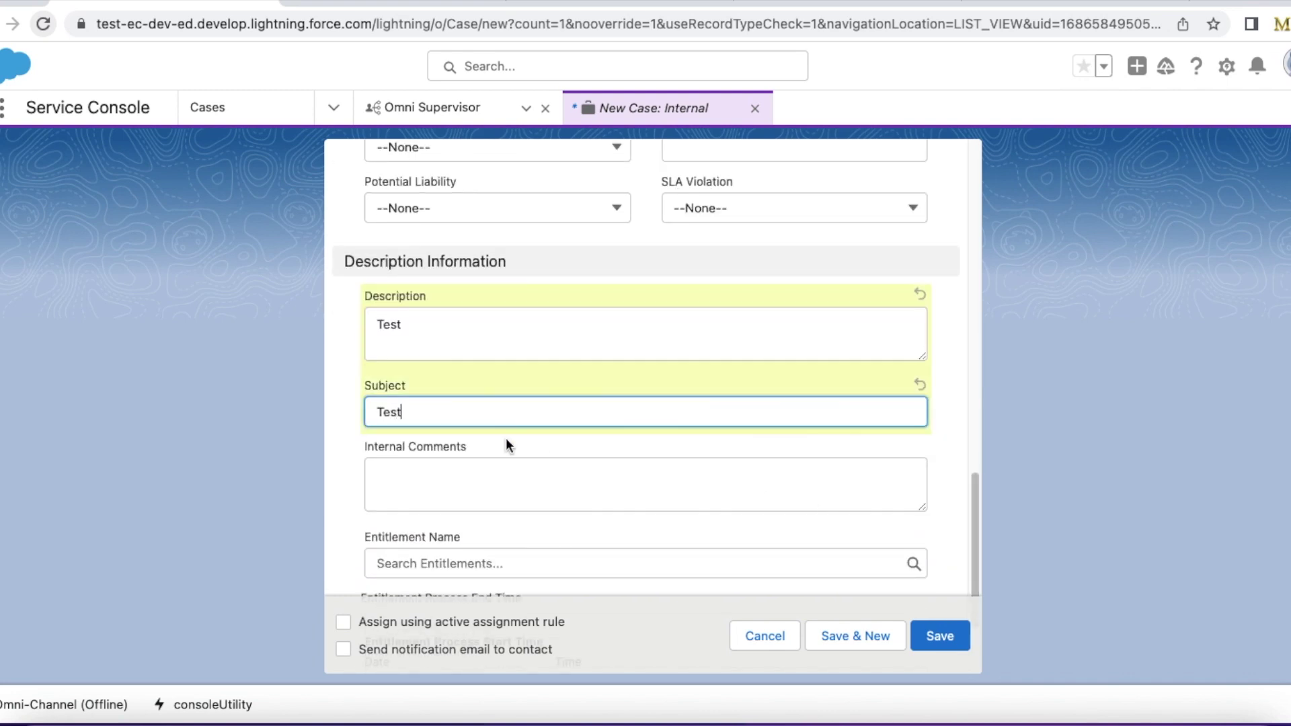
click(942, 634)
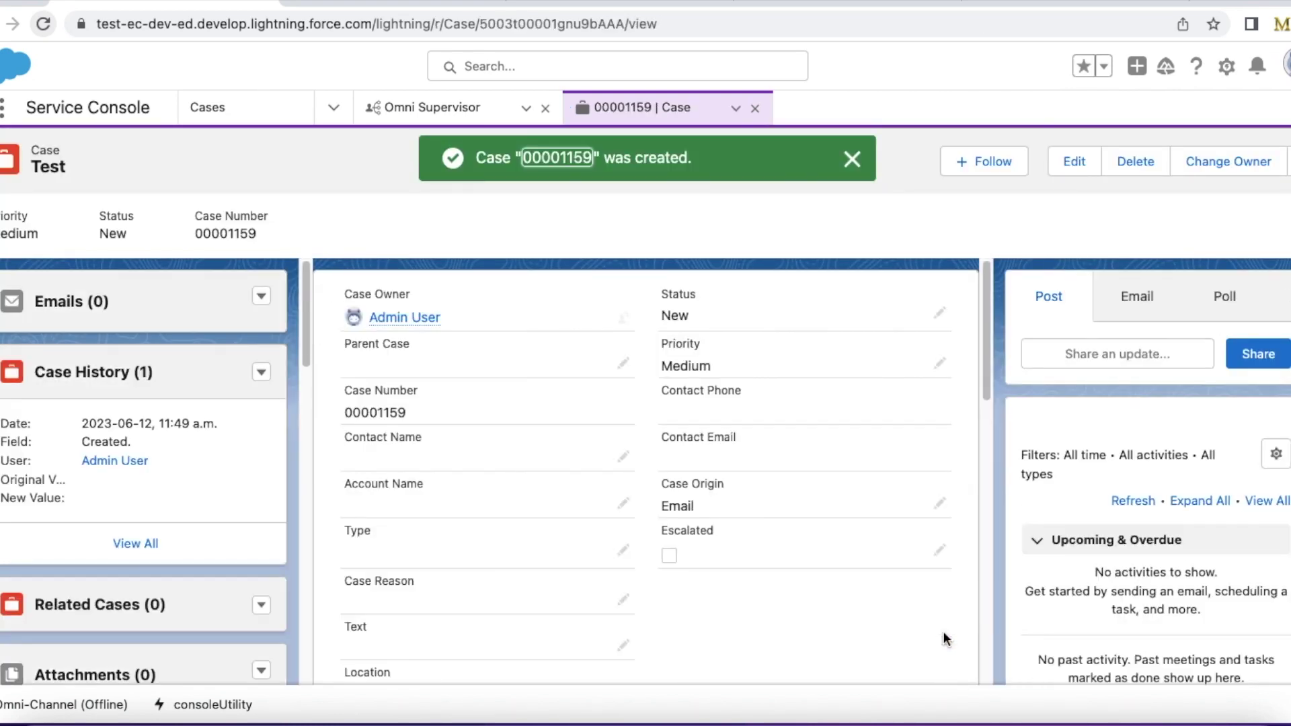
click(1016, 6)
Set the Test case's Type to Mechanical, check Use Skill-Based Routing Rule, and save
click(647, 180)
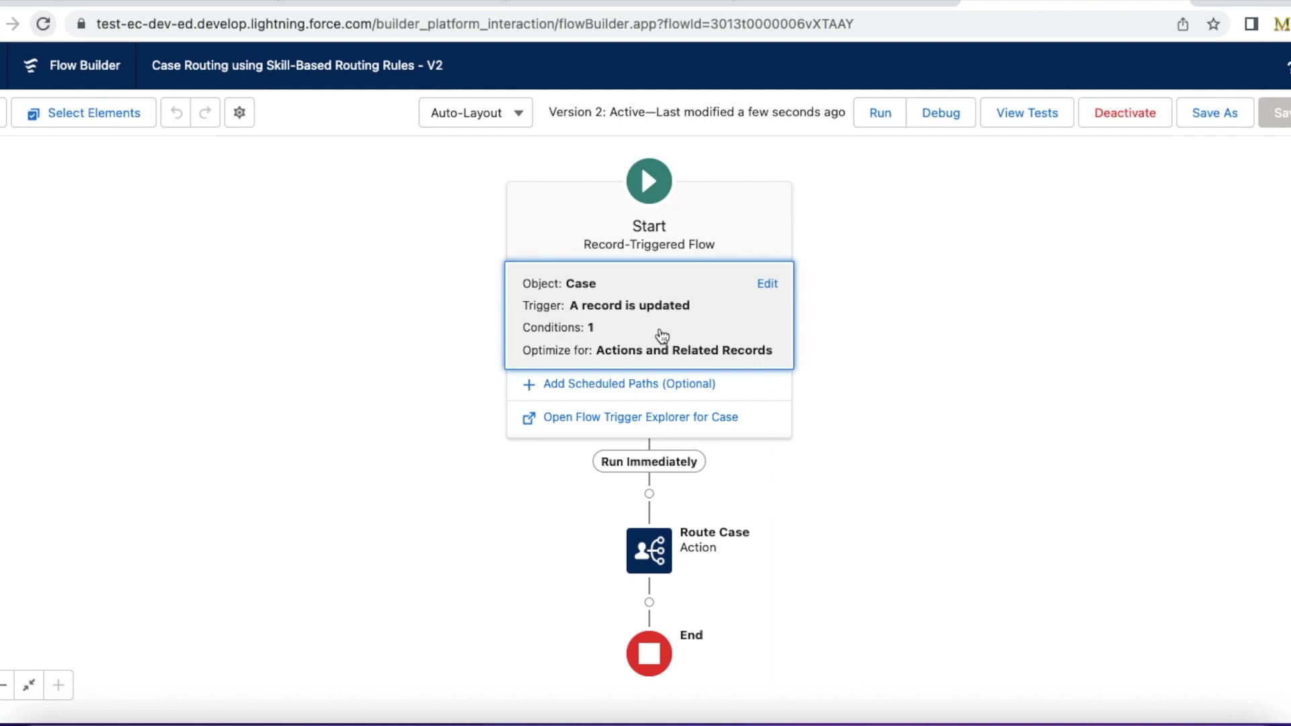
click(210, 10)
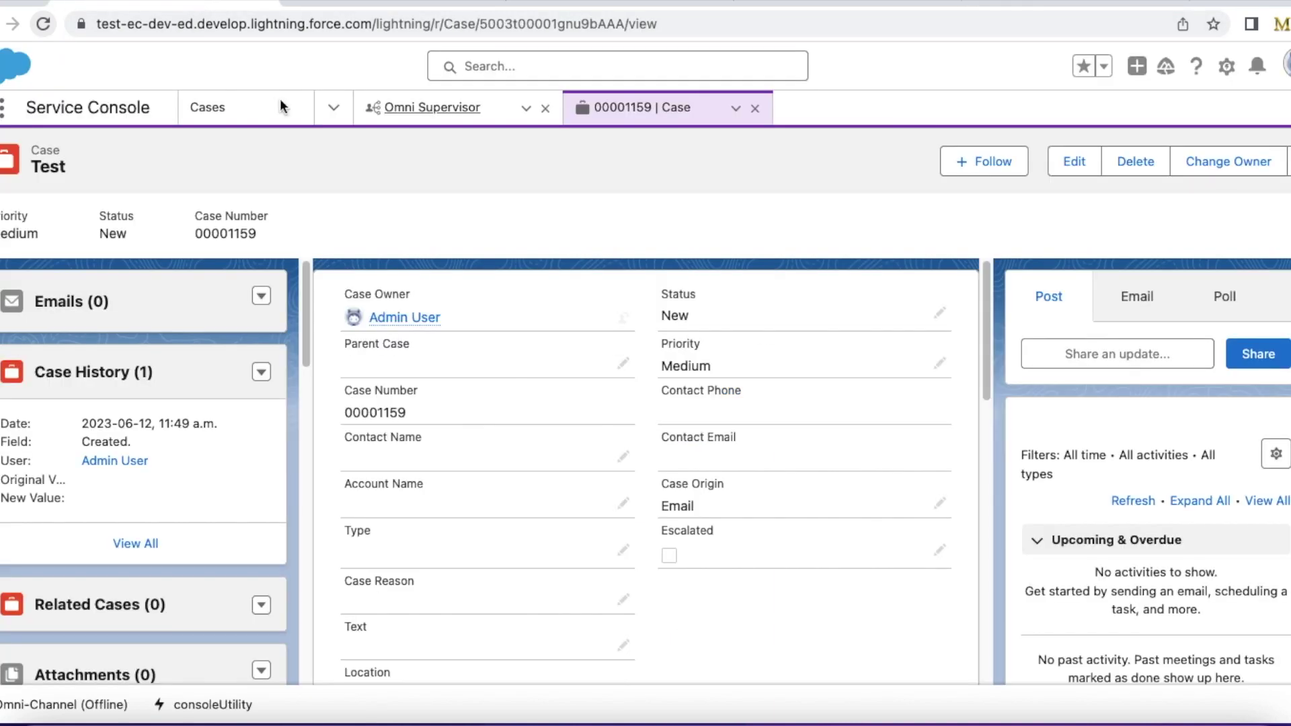
scroll(879, 418, down, 1)
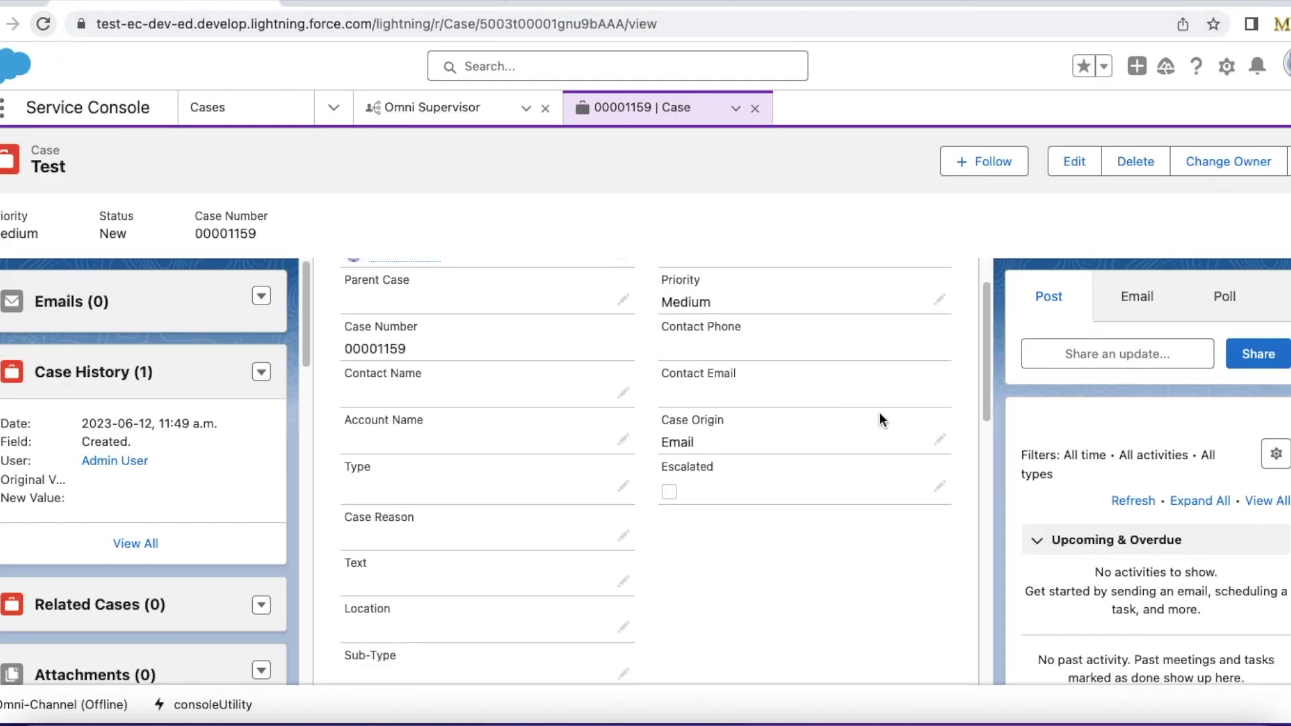
click(624, 437)
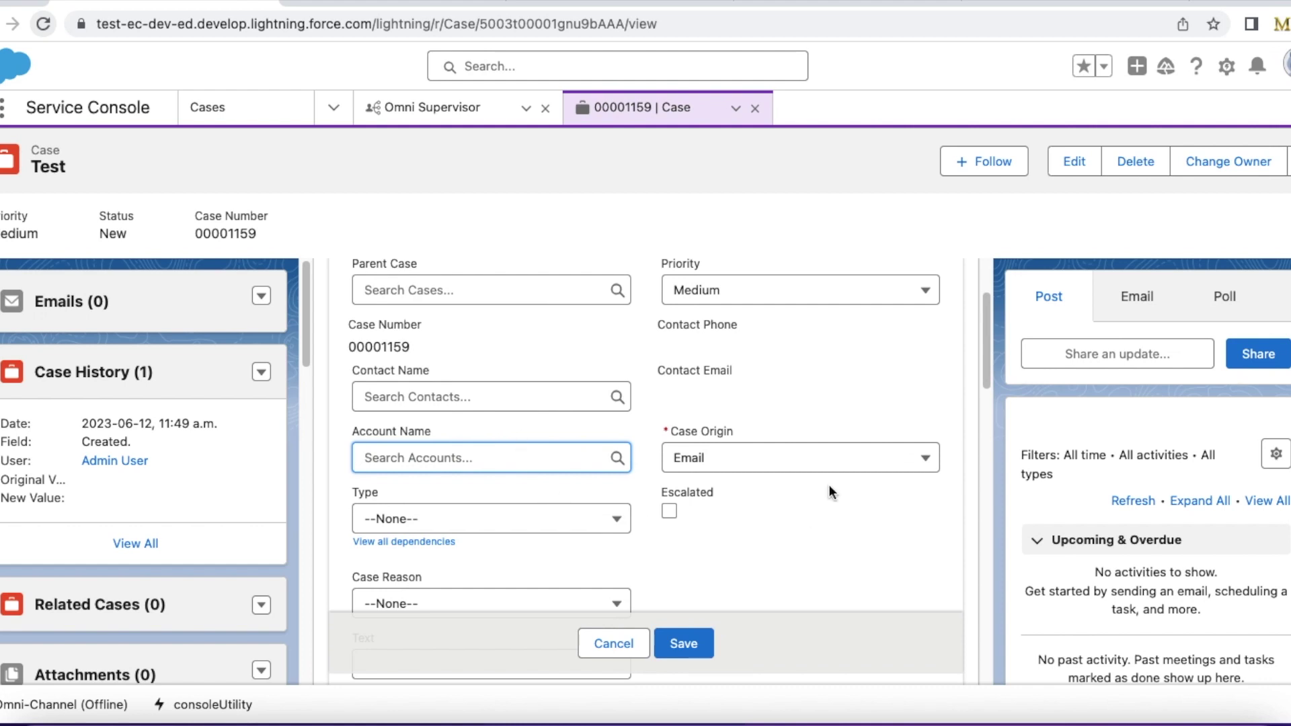
click(528, 518)
click(471, 363)
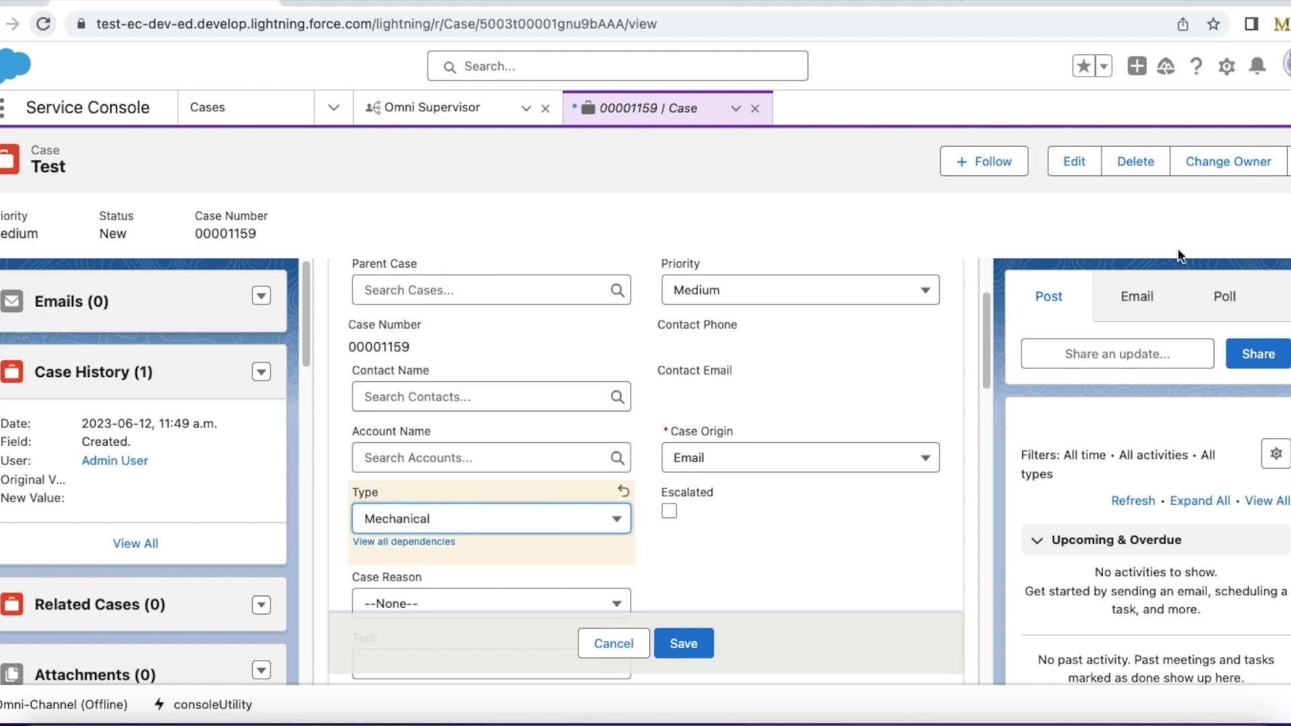
drag(986, 328, 990, 437)
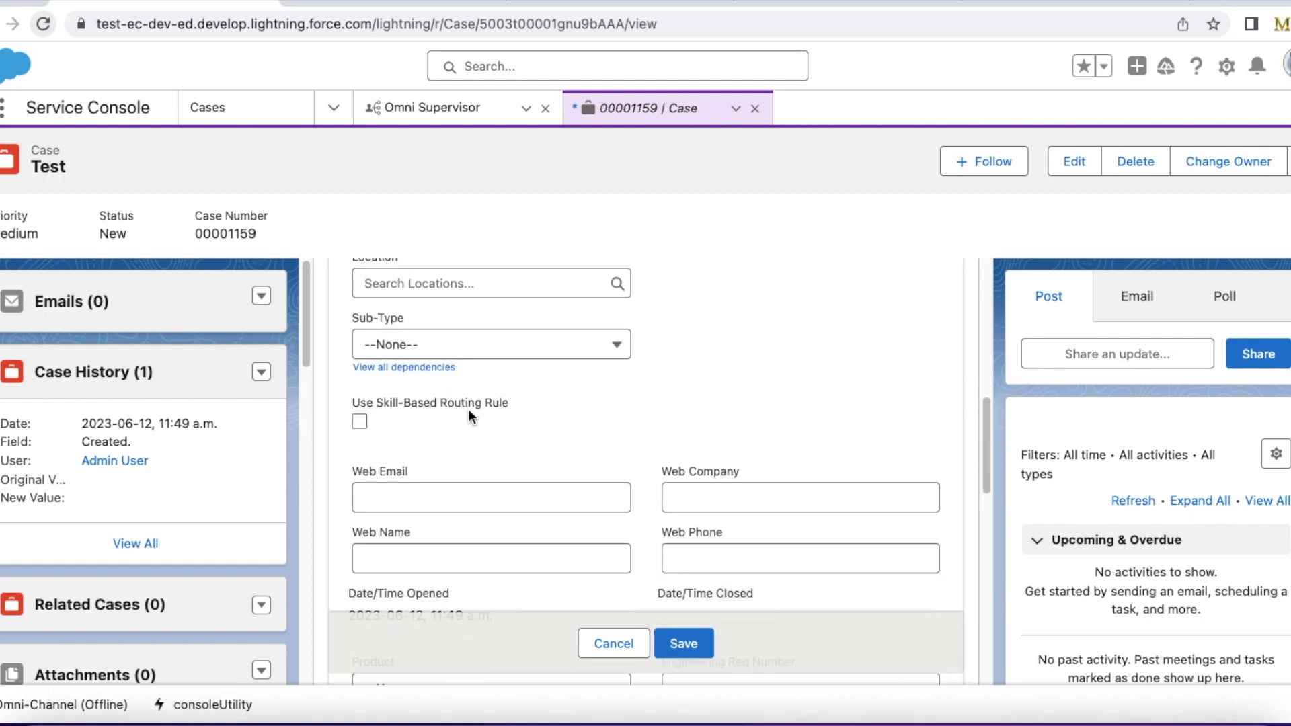
click(360, 422)
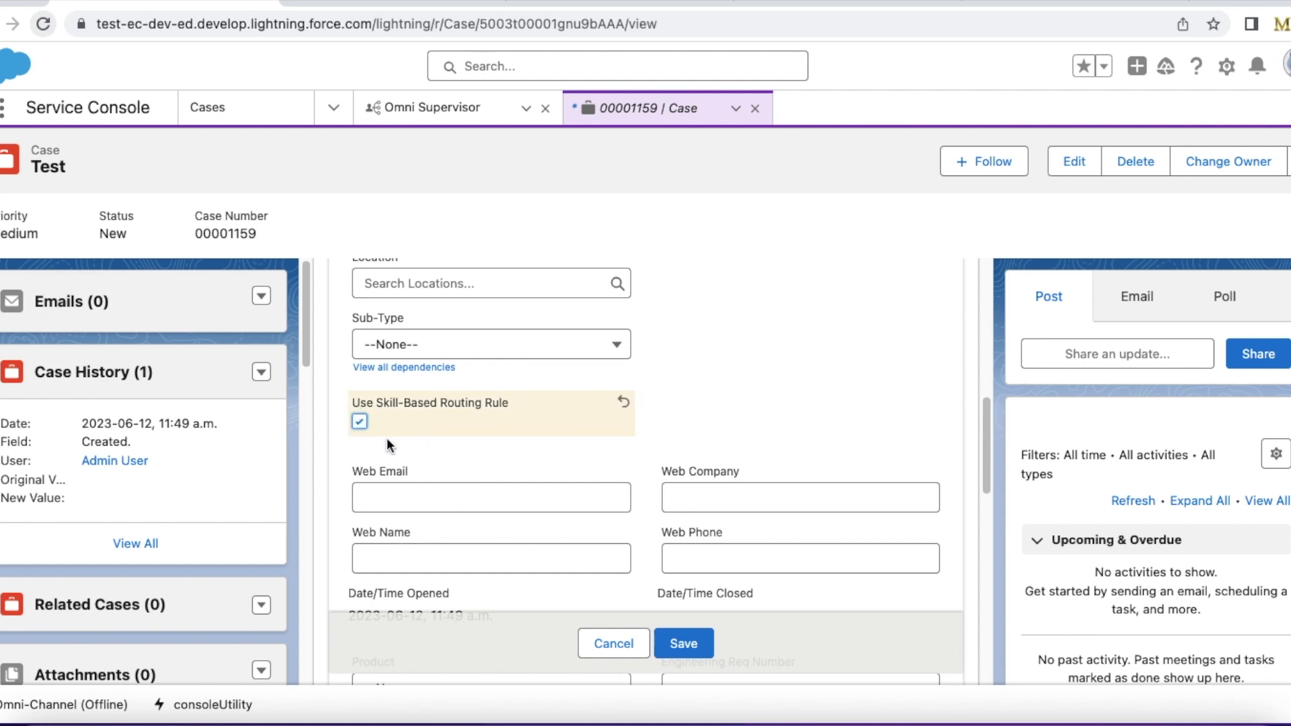
click(689, 636)
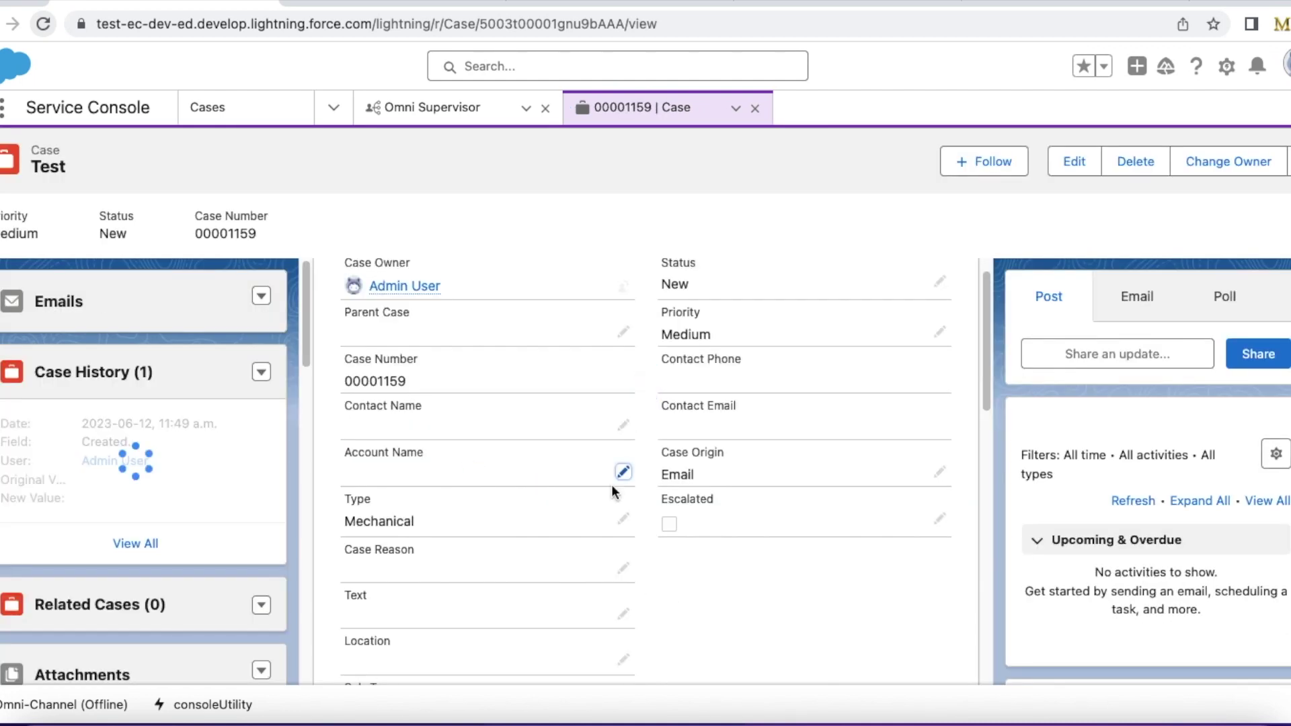
Verify the Skills Backlog lists the Test case needing the Mechanical skill
click(449, 121)
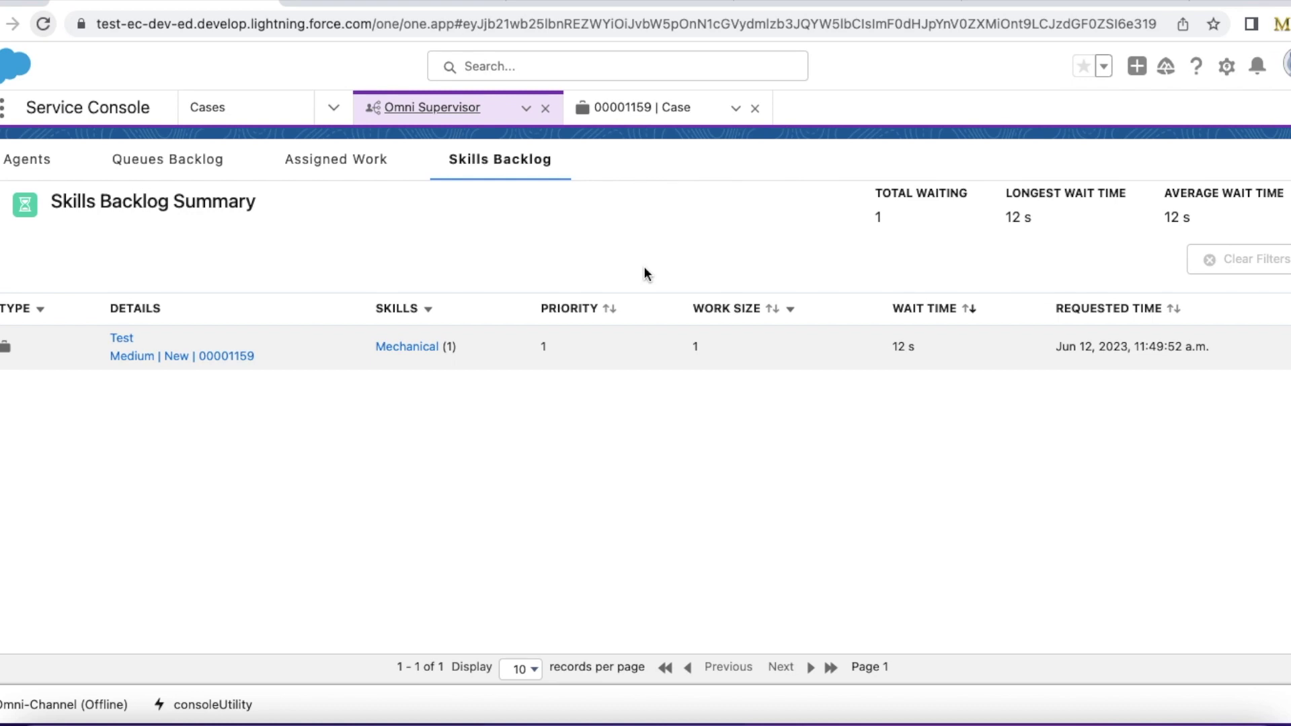
click(412, 3)
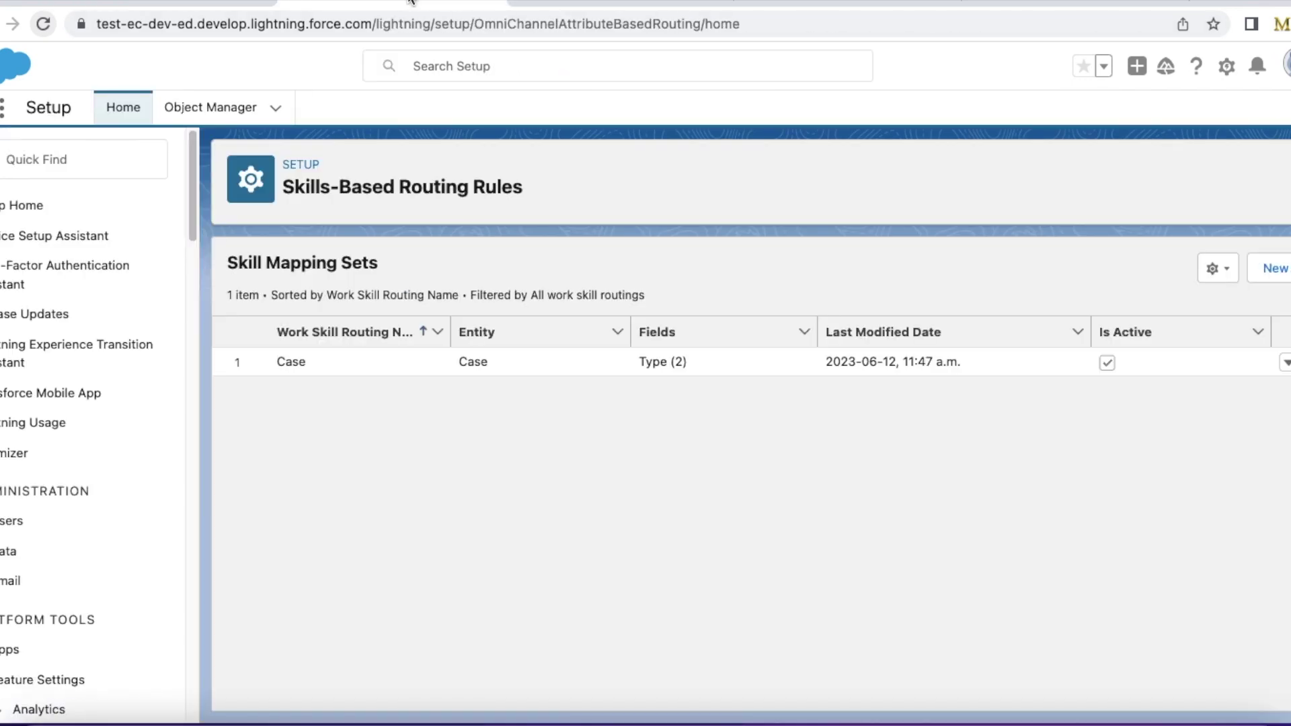
Step through the Case routing rule editor to its Case Type to skills mappings
click(1284, 364)
click(1224, 392)
click(1021, 544)
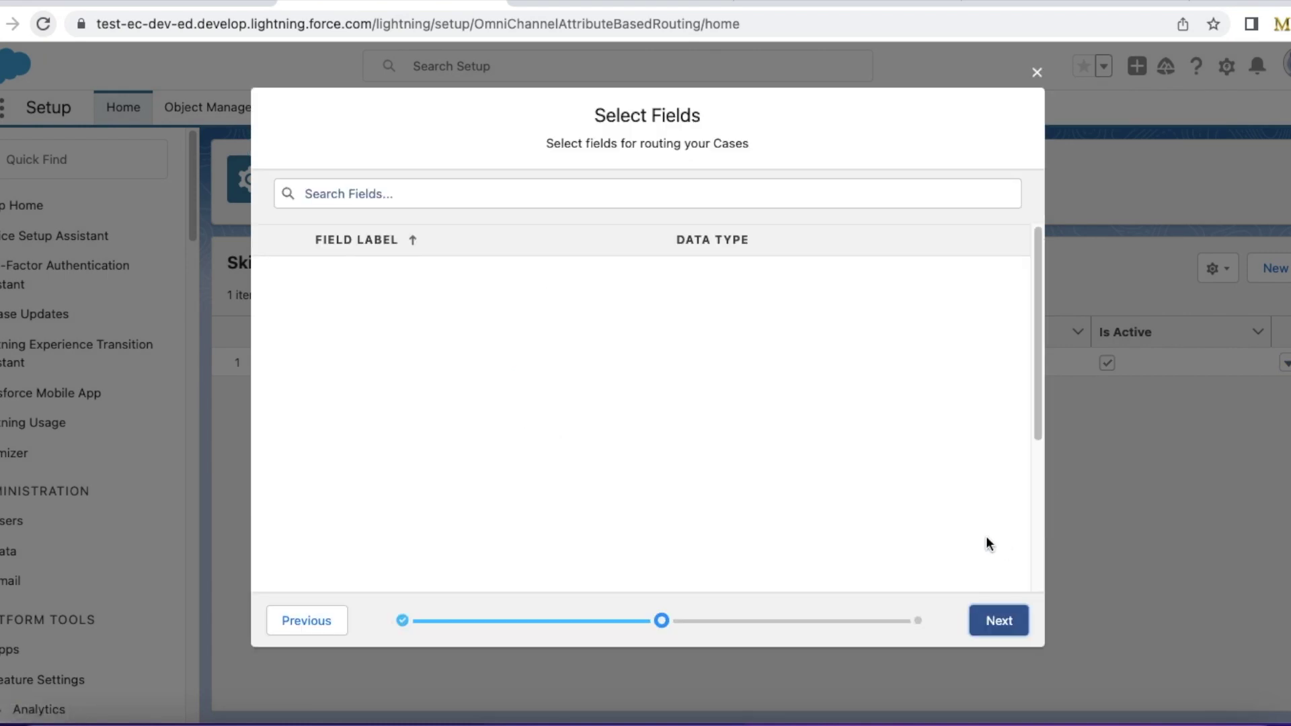
click(1001, 620)
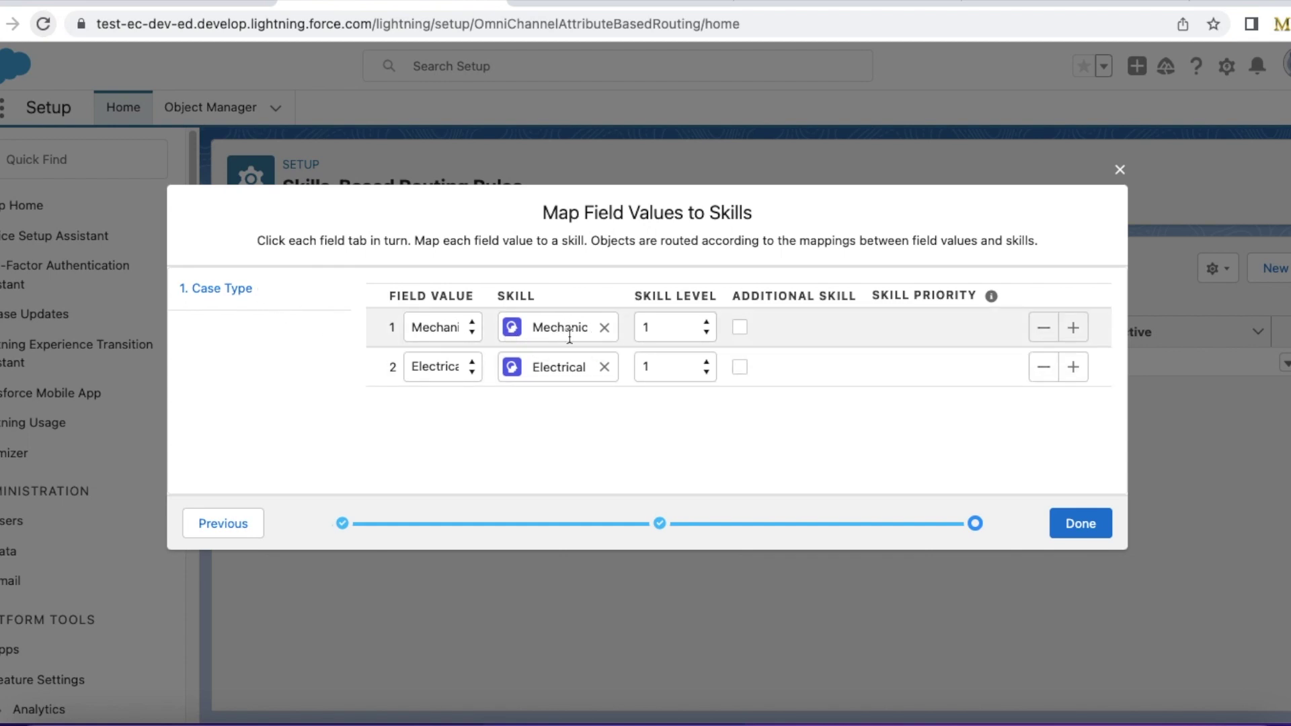
click(215, 3)
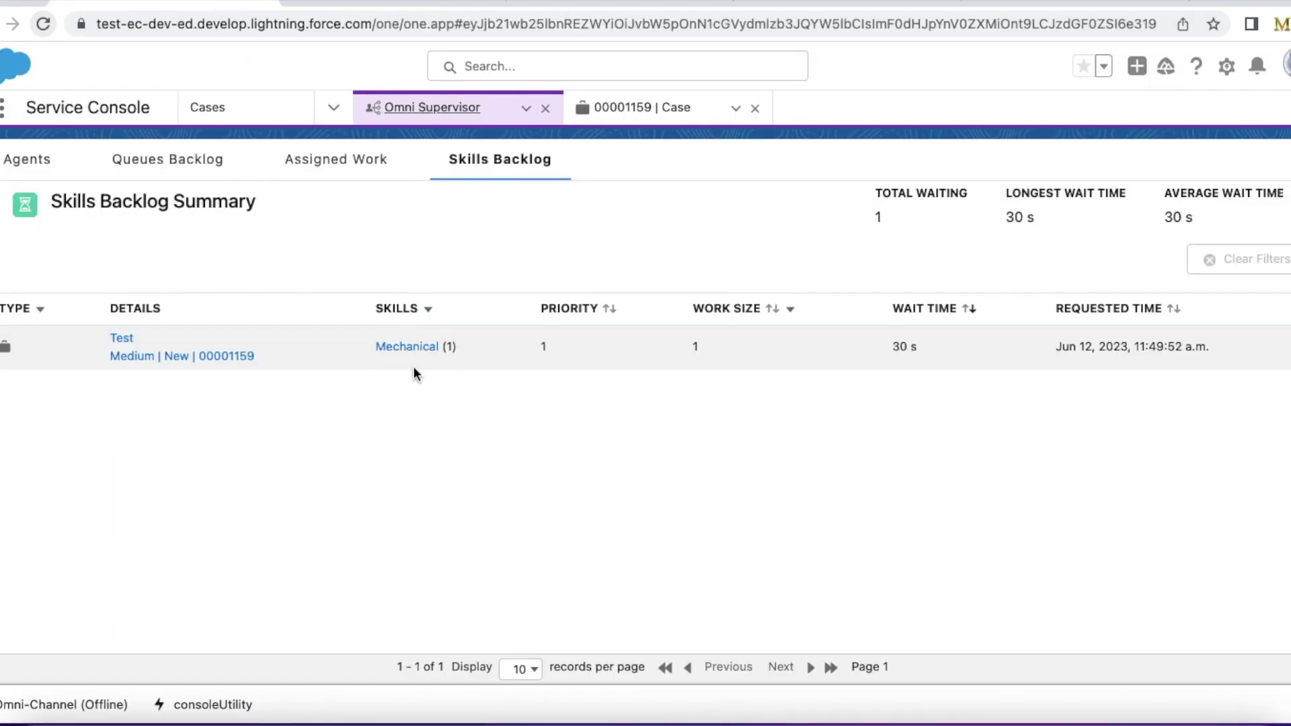